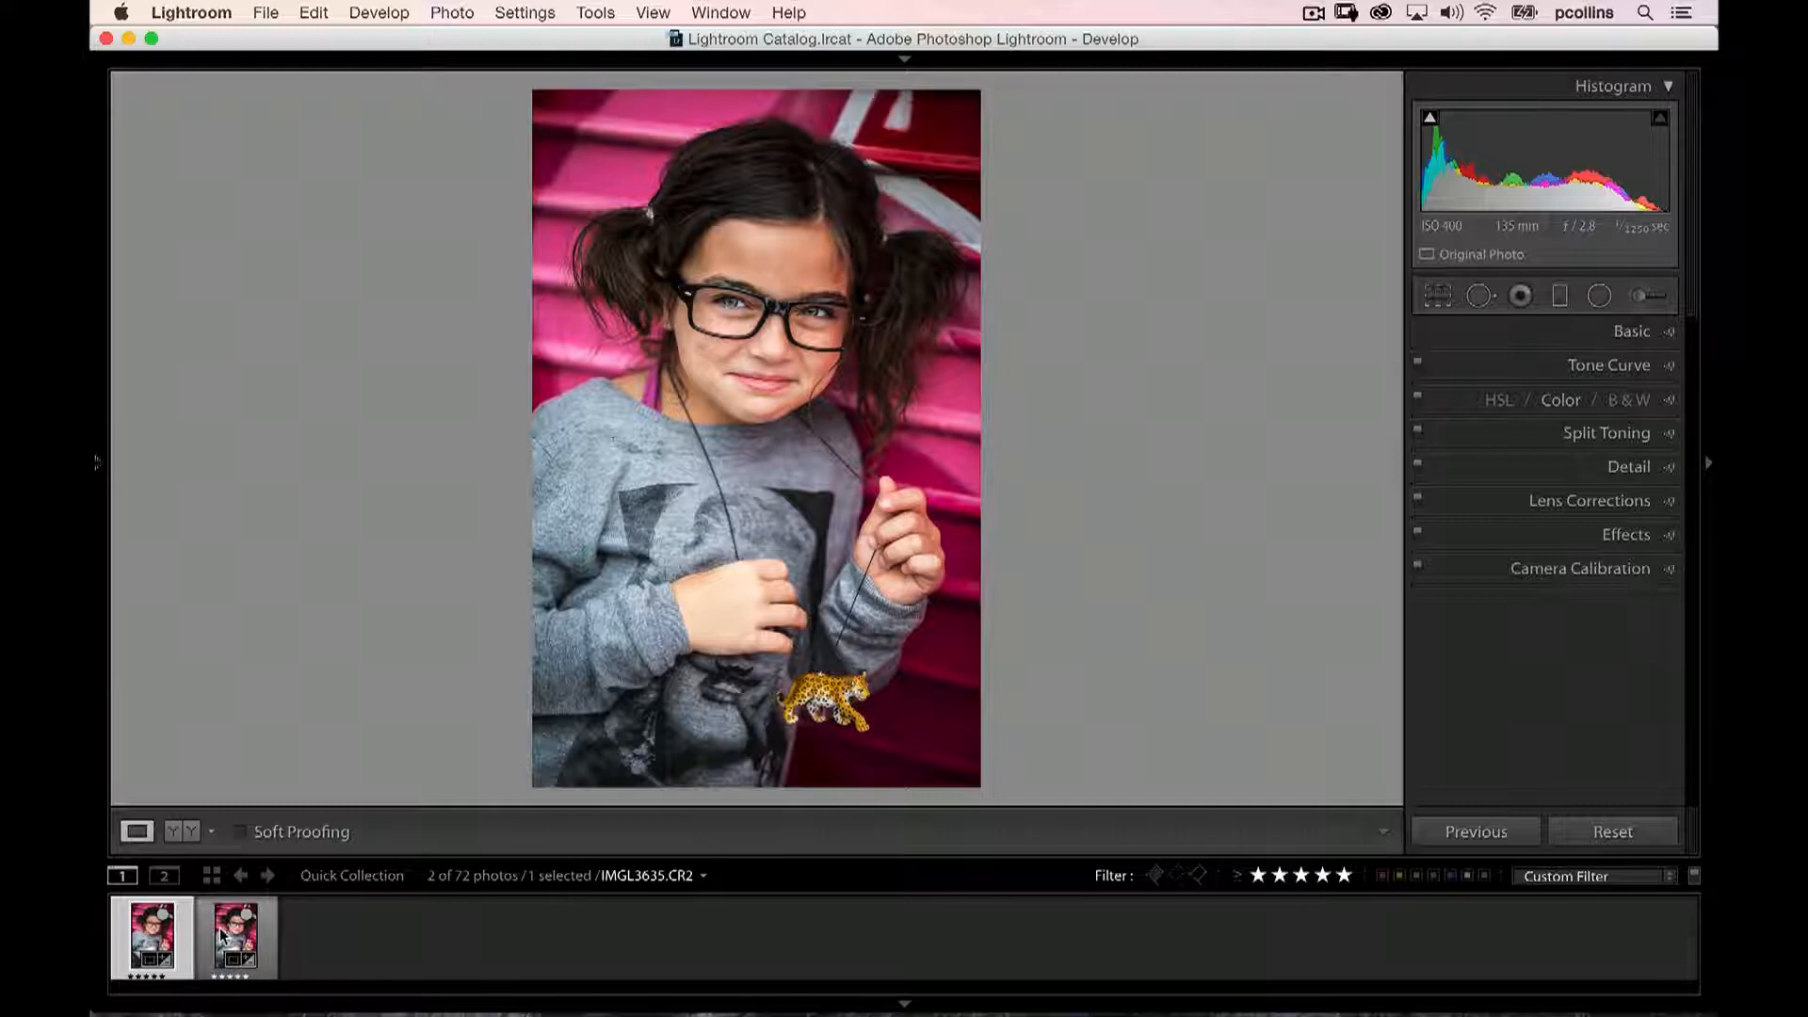
Create four additional virtual copies of the portrait photo IMGL3635.CR2, each from the last thumbnail in the filmstrip
right_click(221, 935)
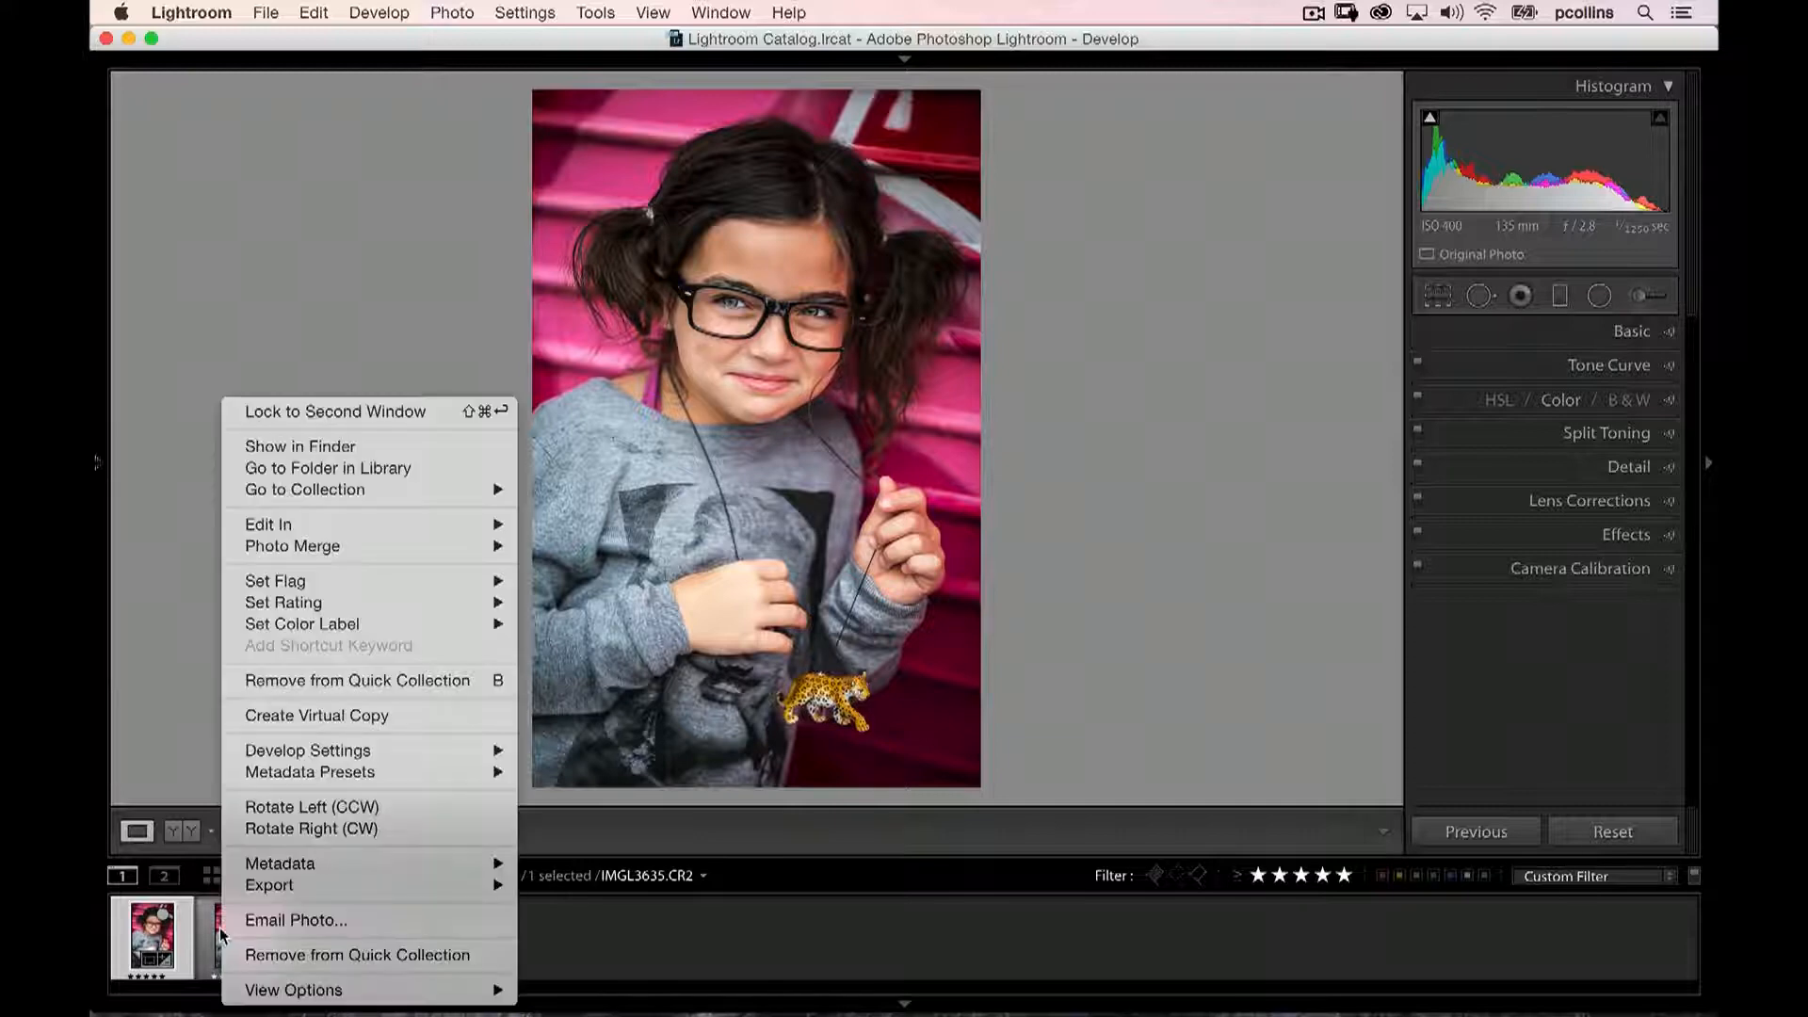
click(335, 718)
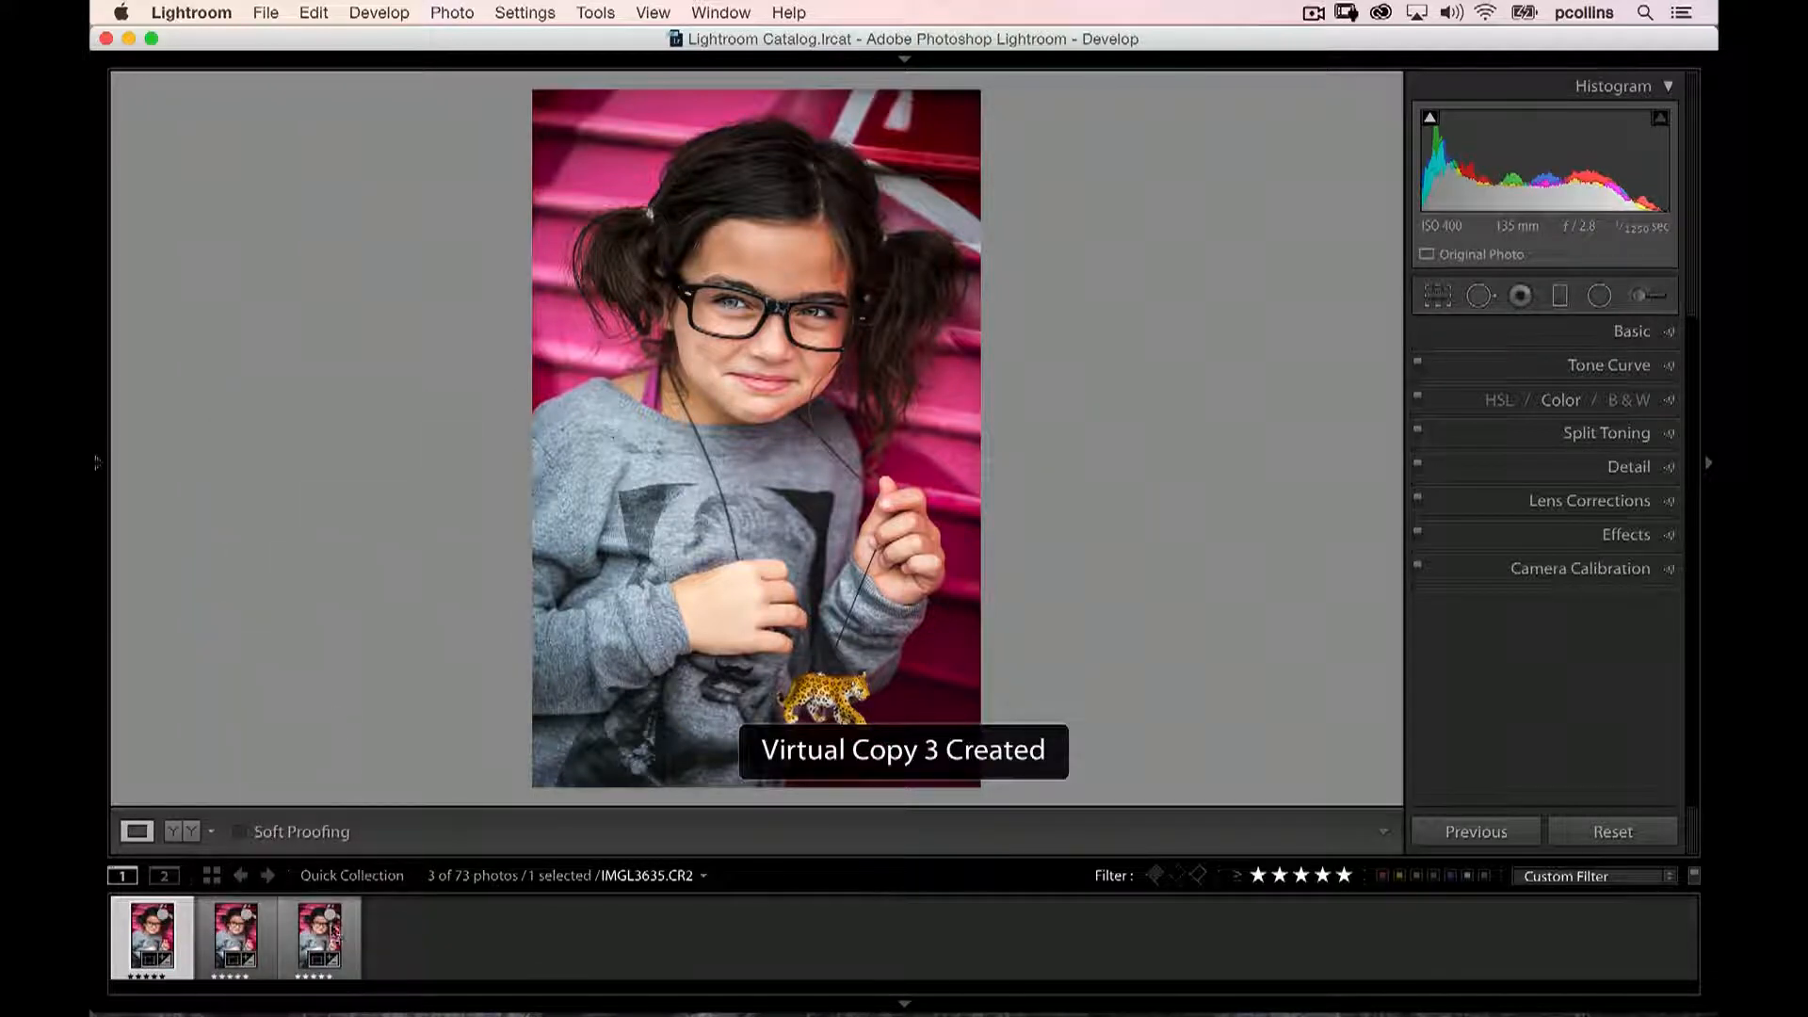
right_click(321, 935)
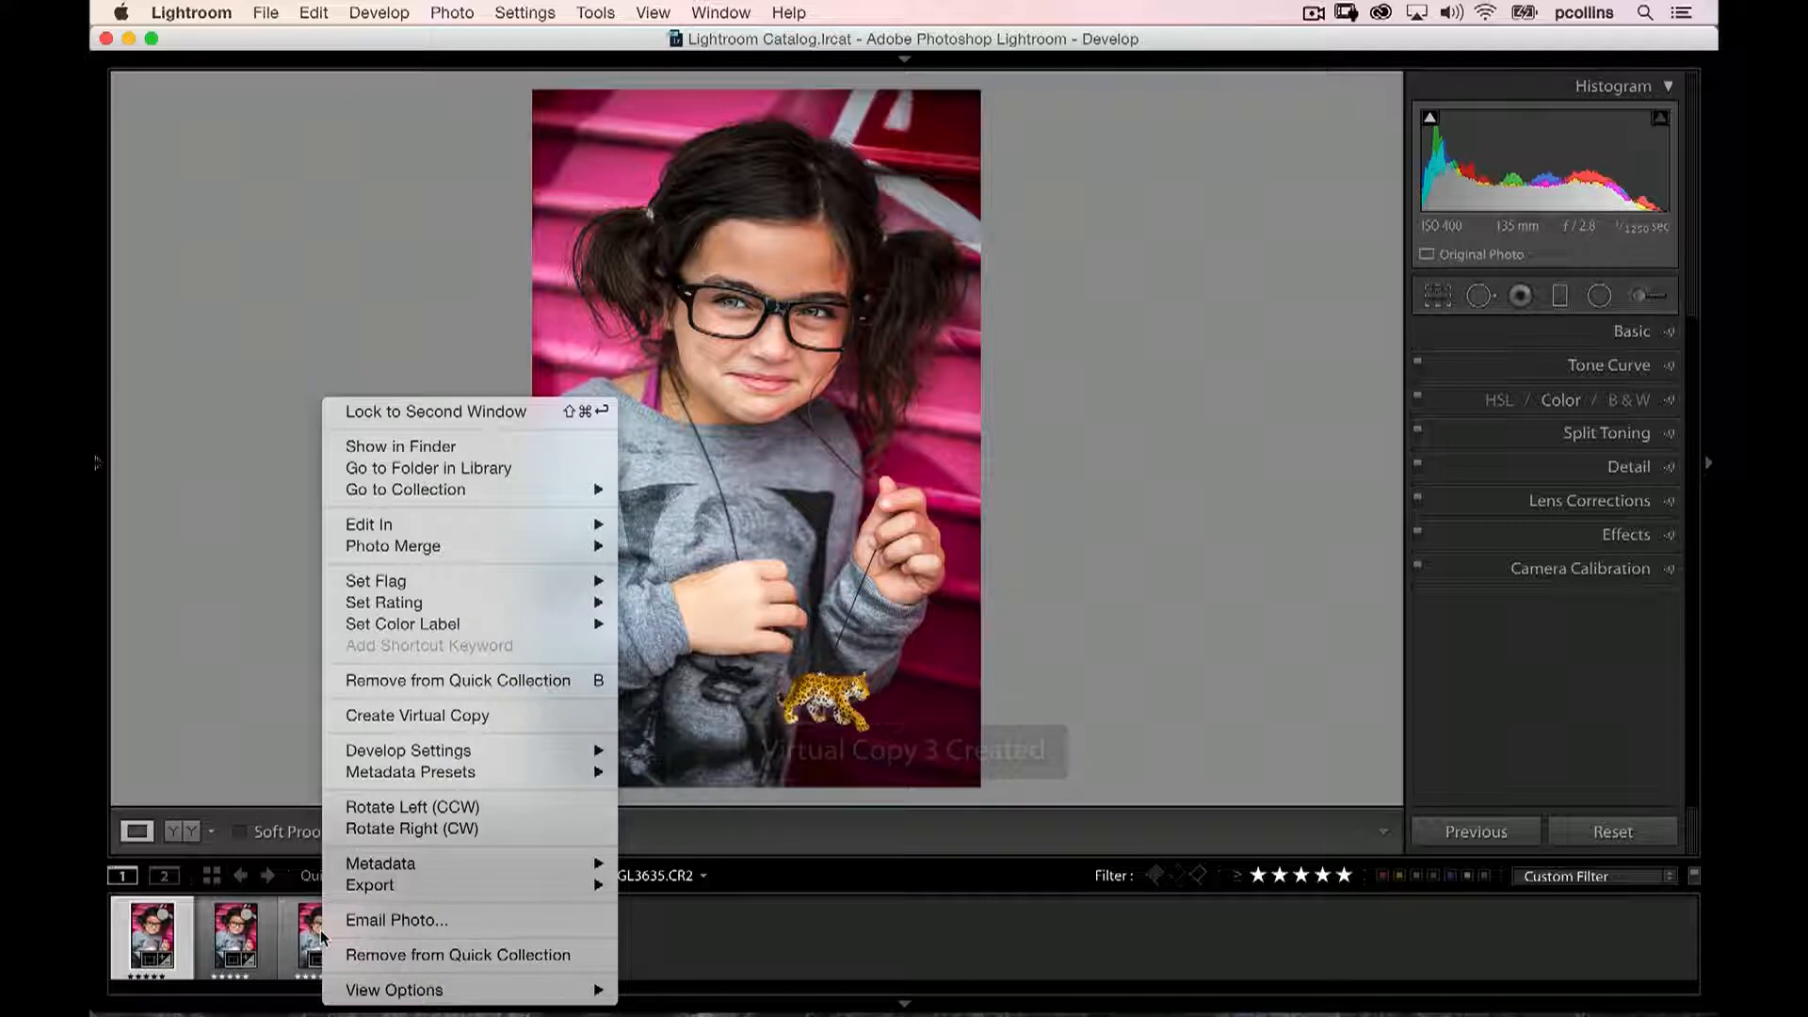
click(446, 716)
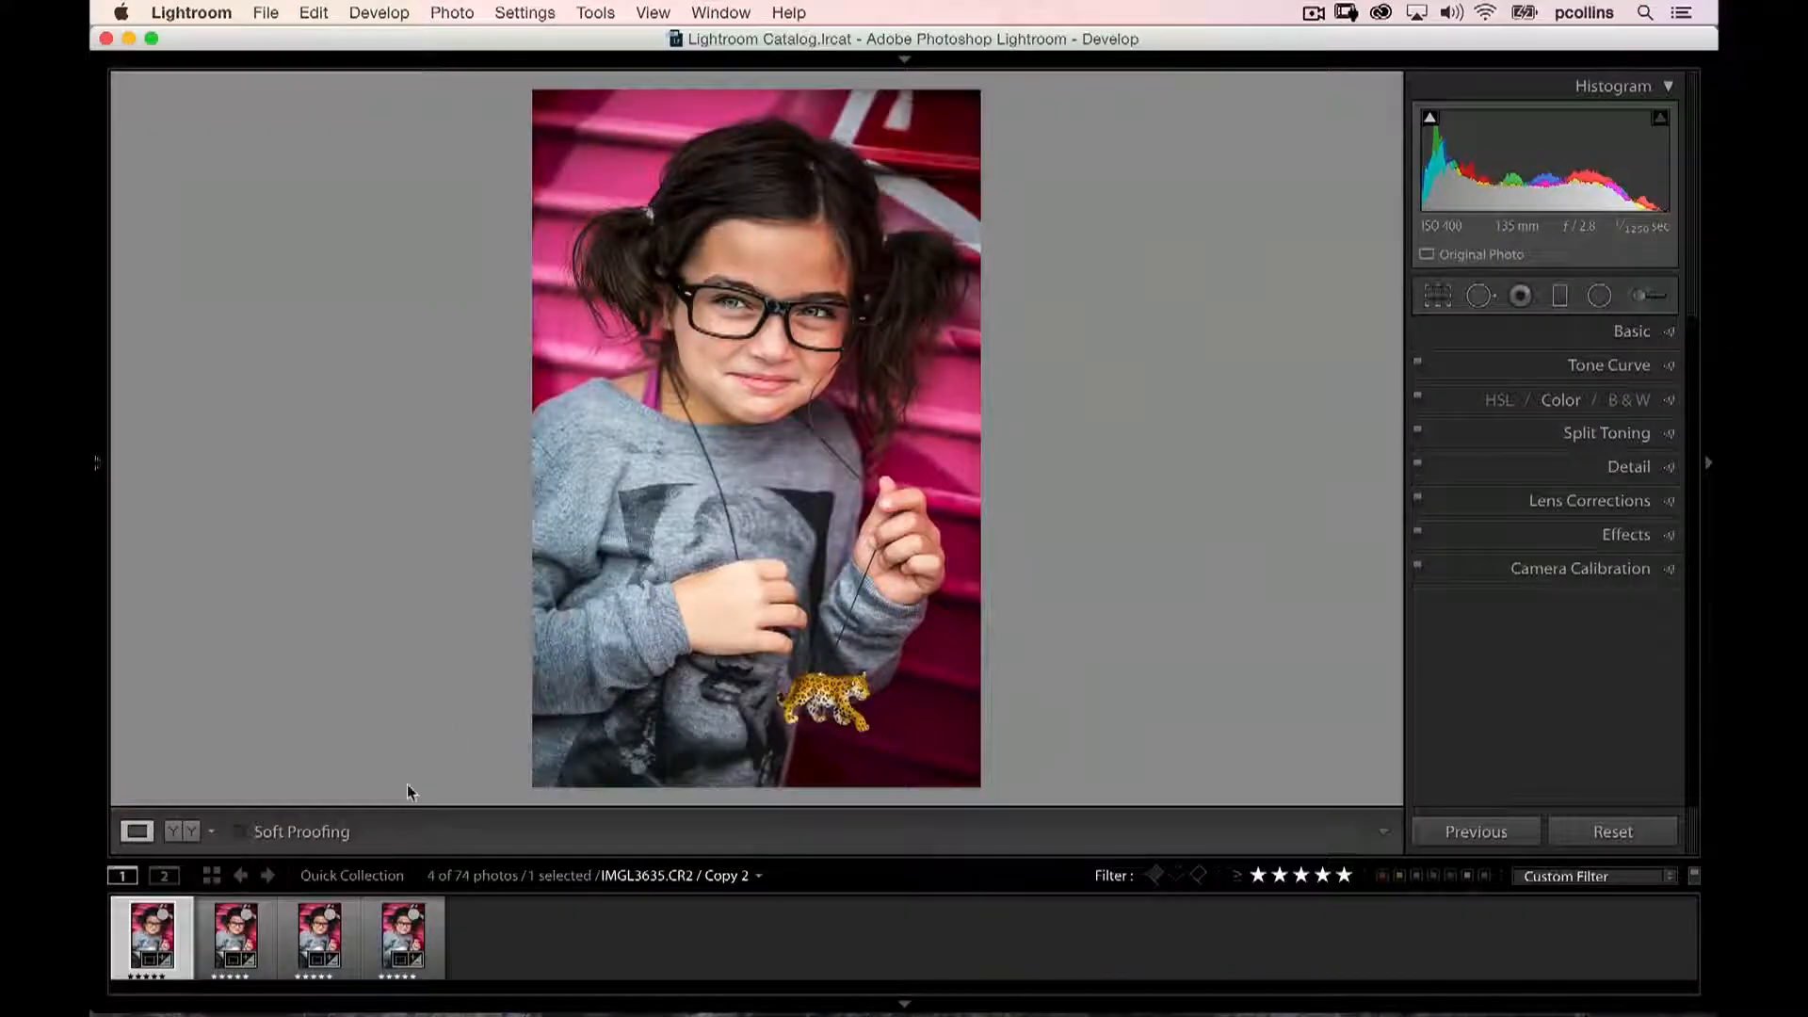
right_click(400, 930)
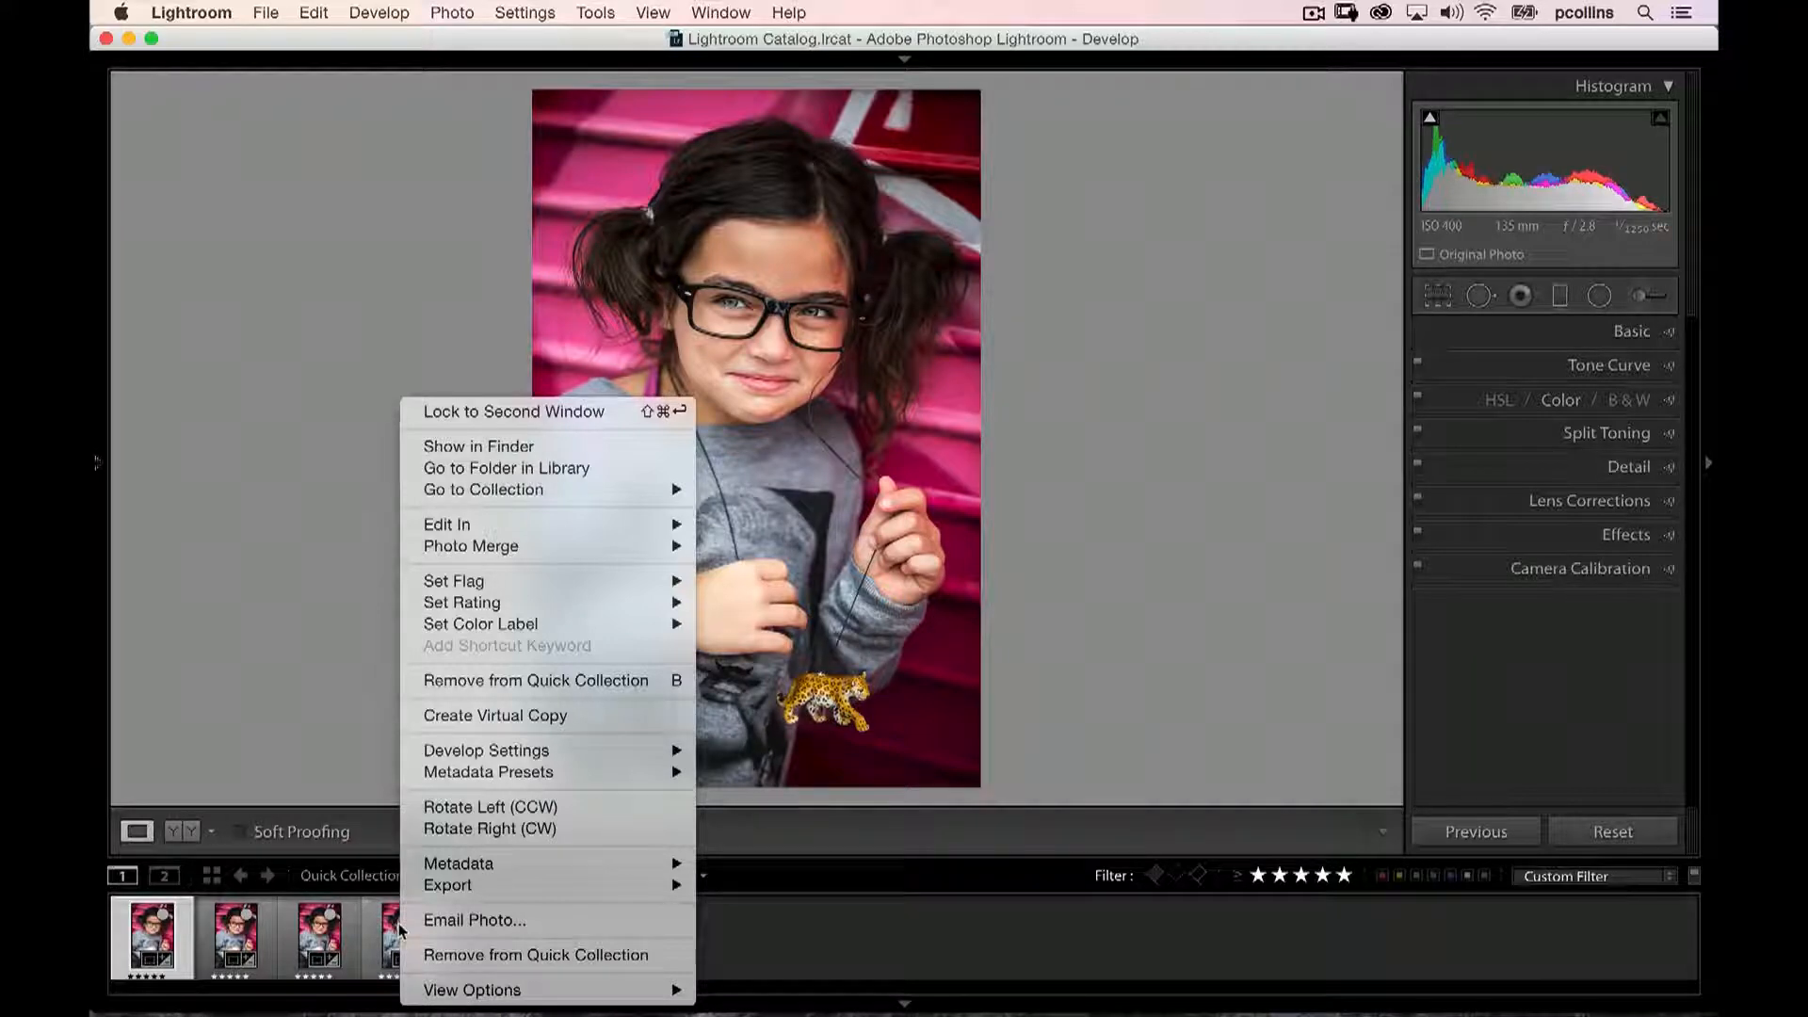
click(513, 715)
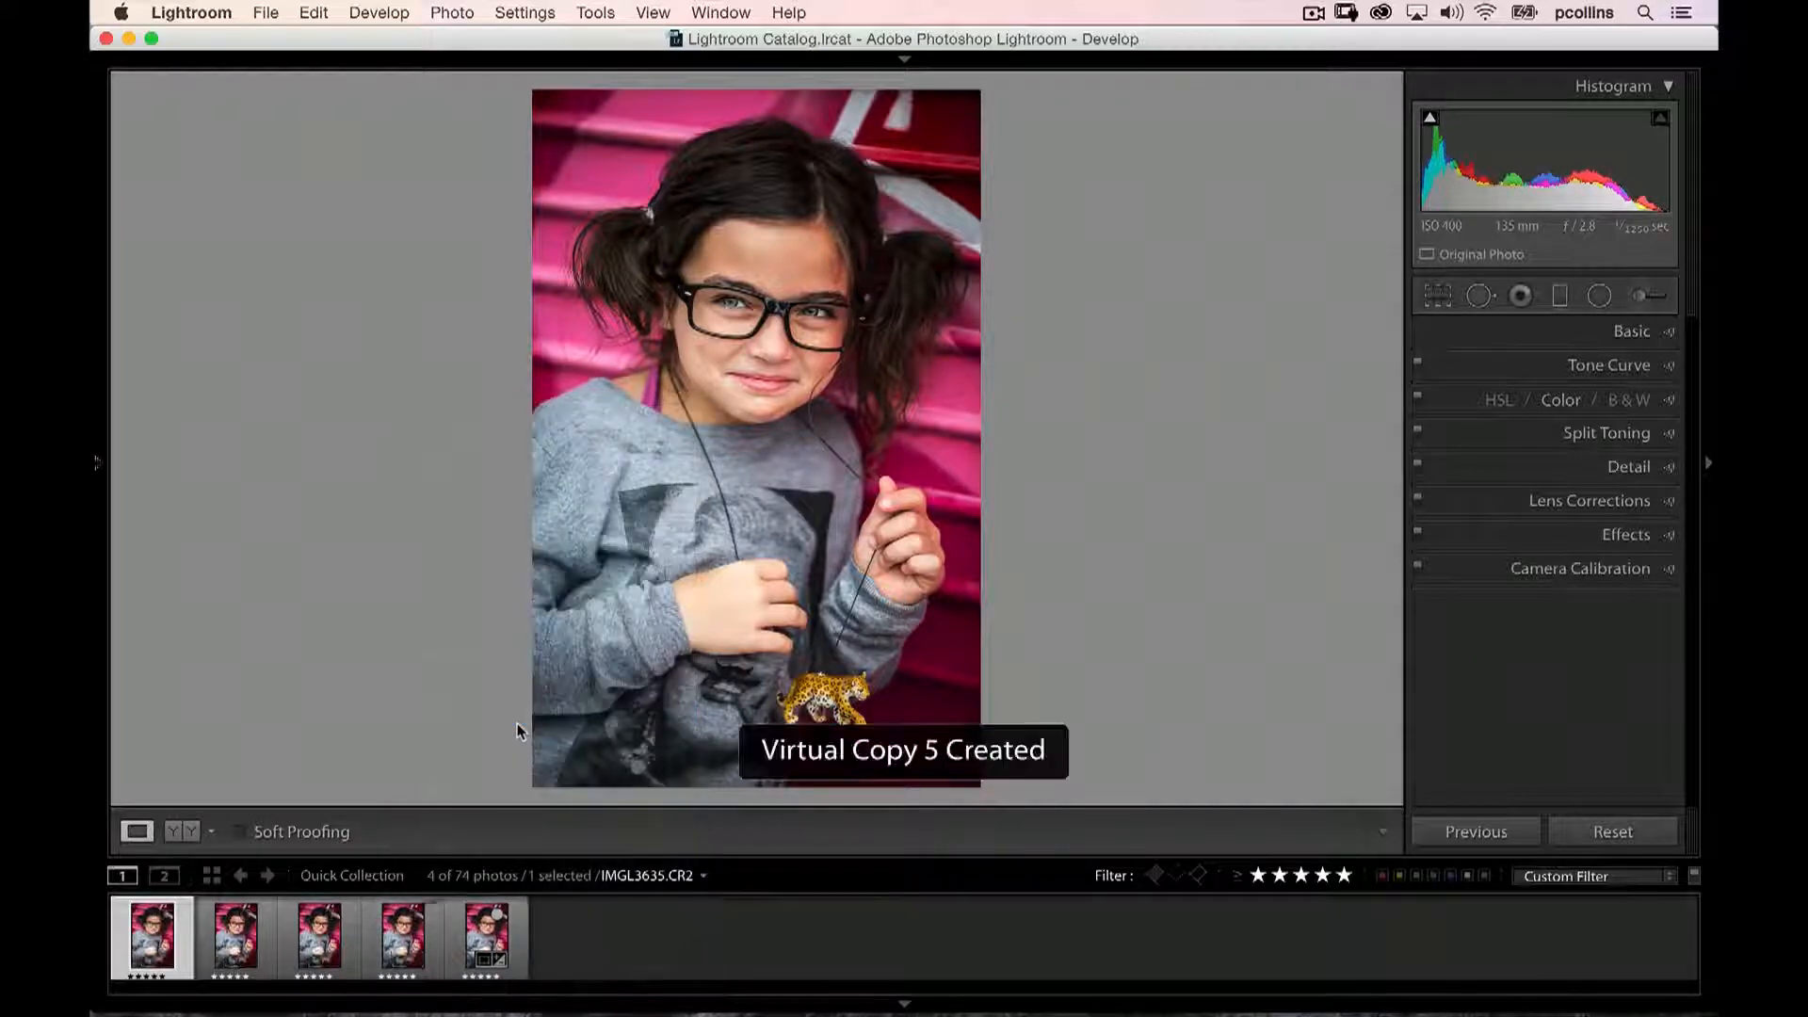
right_click(490, 933)
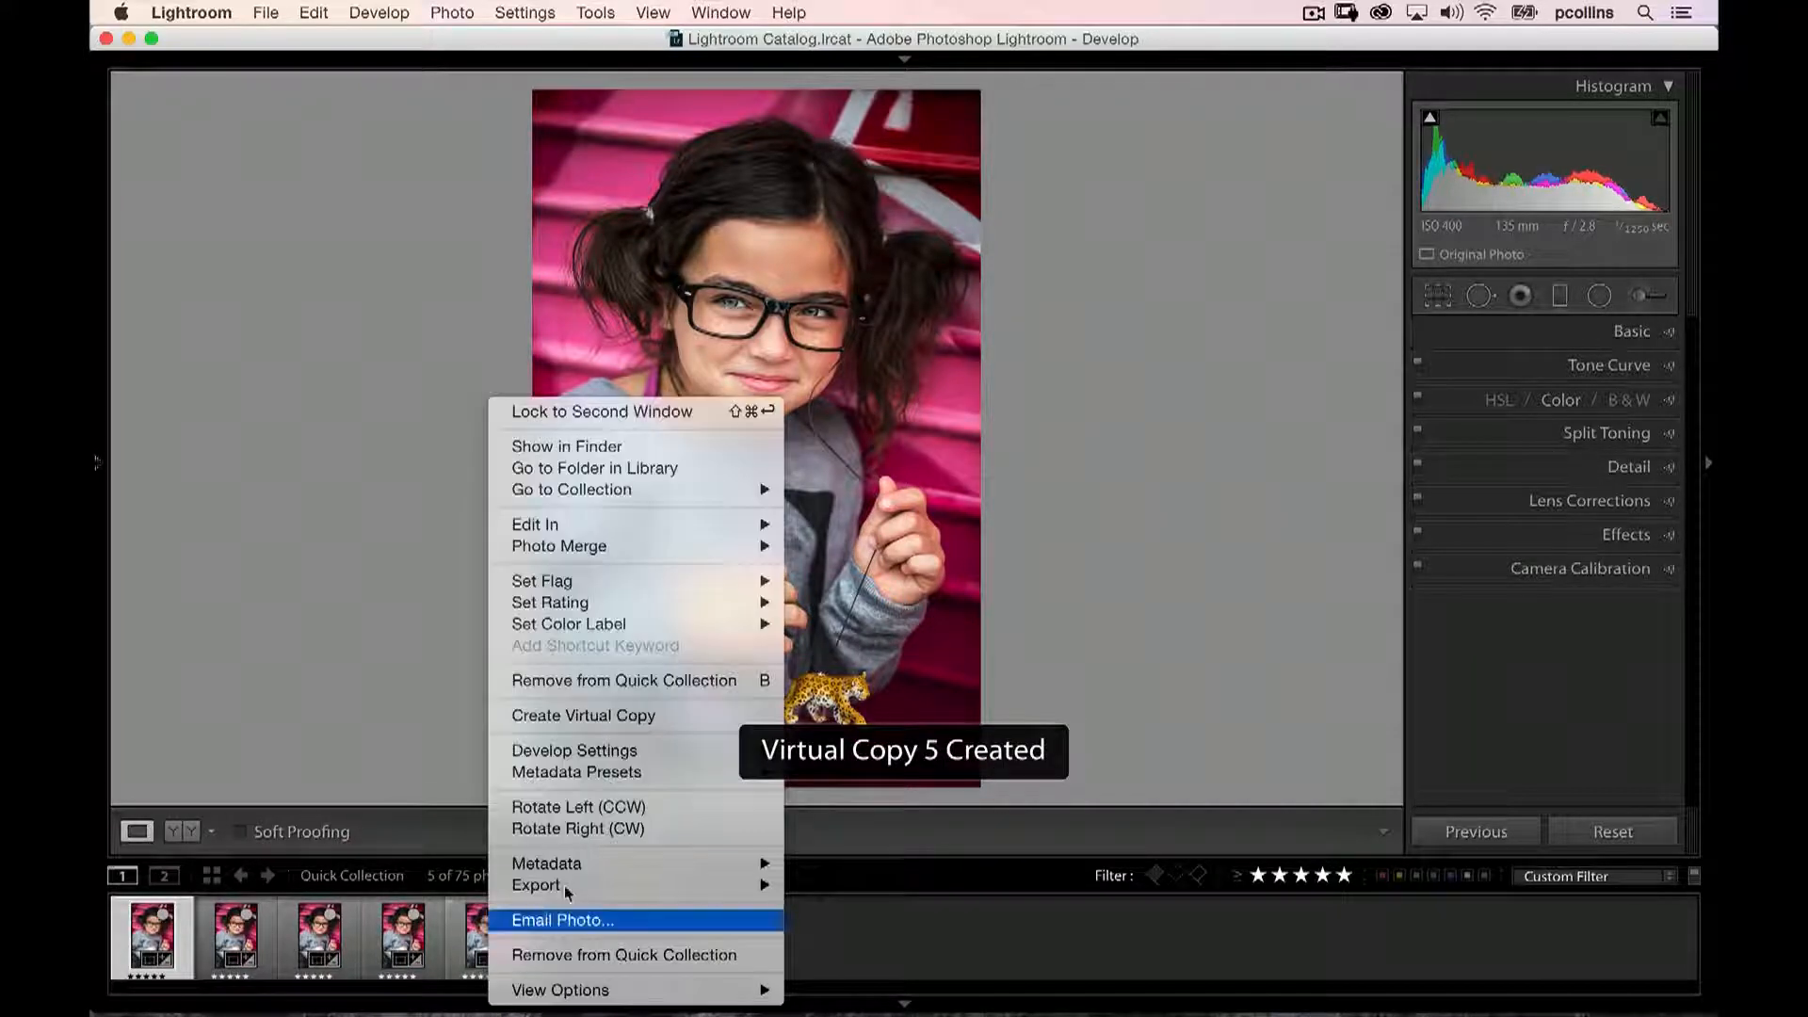
click(594, 720)
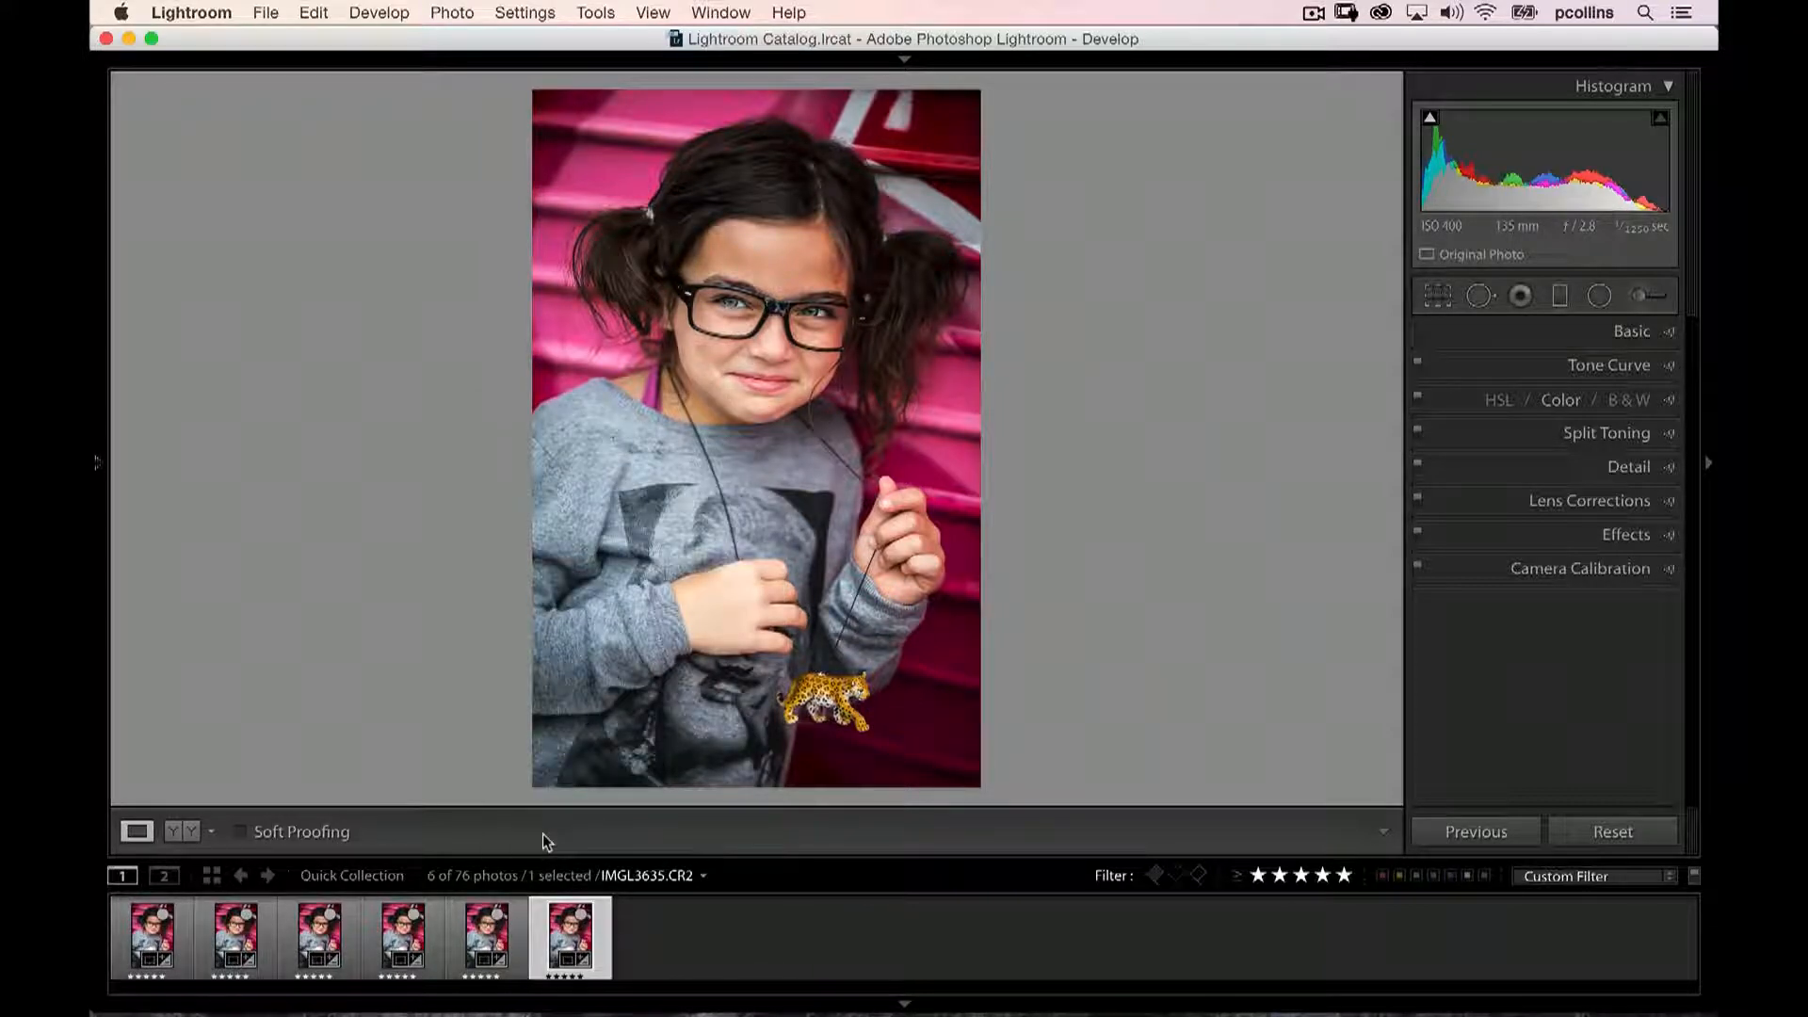
Create one more virtual copy of the selected portrait, for seven versions in the filmstrip
right_click(571, 932)
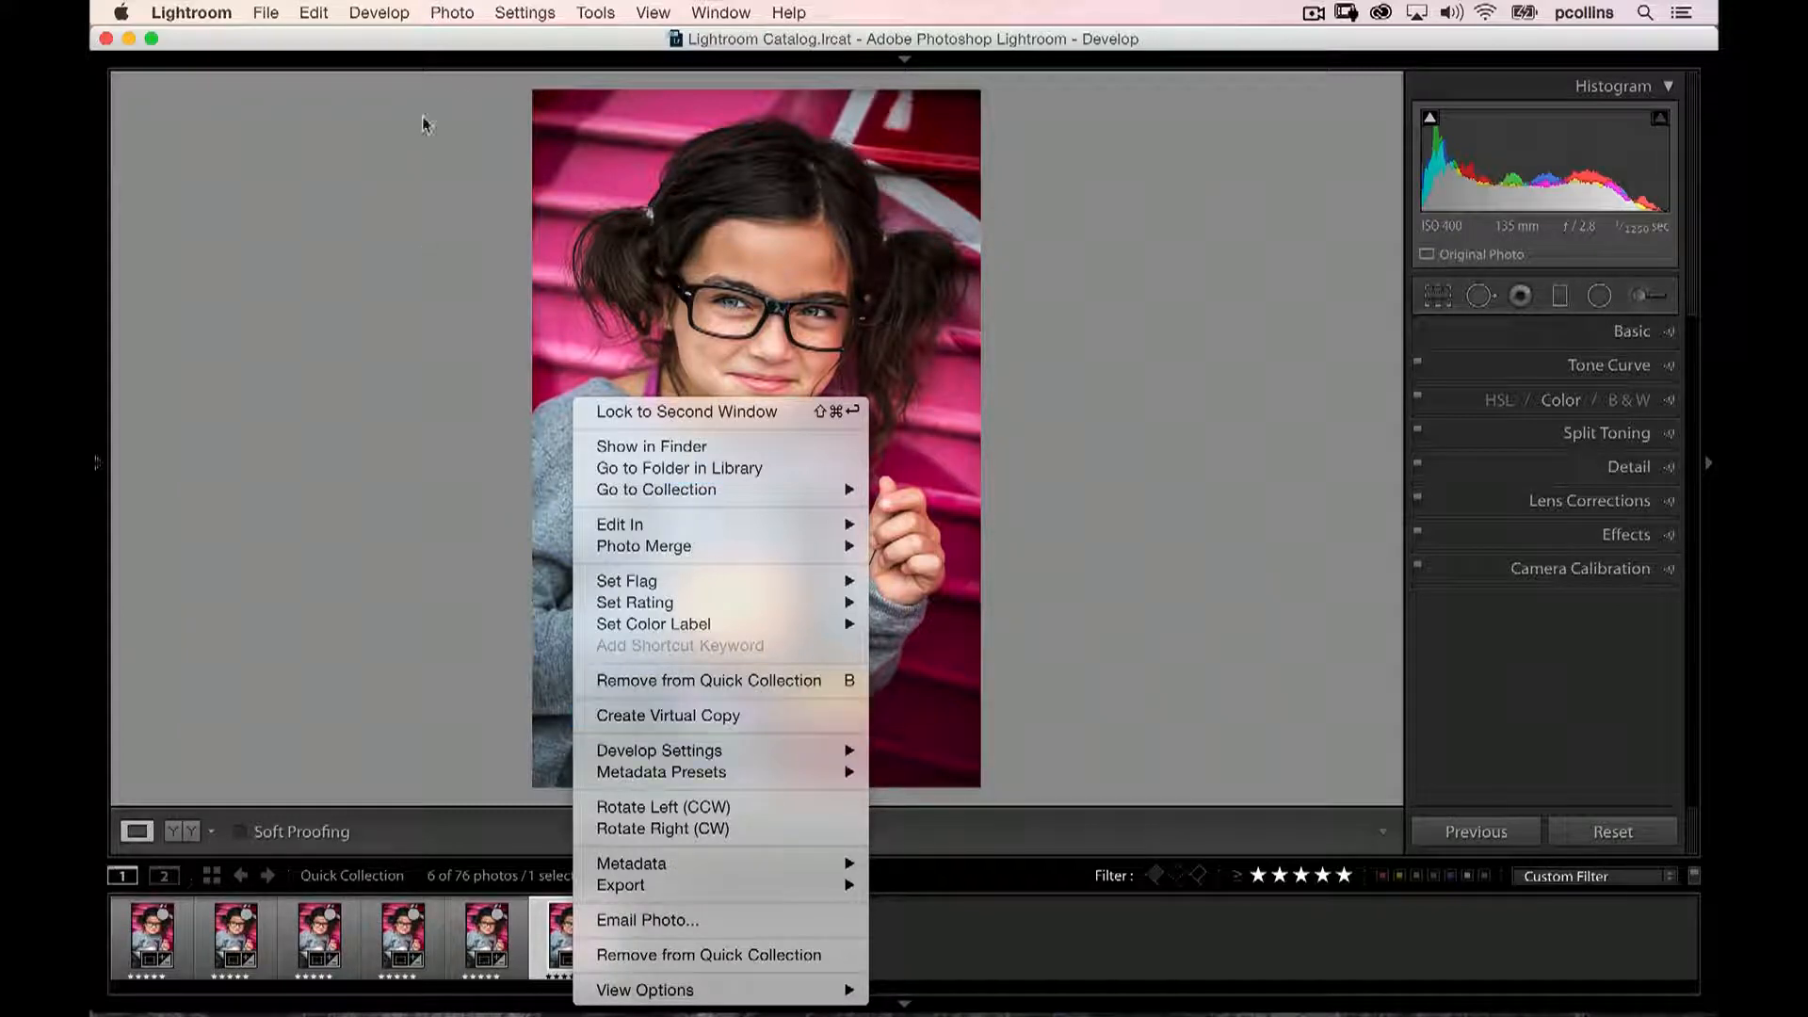
click(460, 13)
click(464, 14)
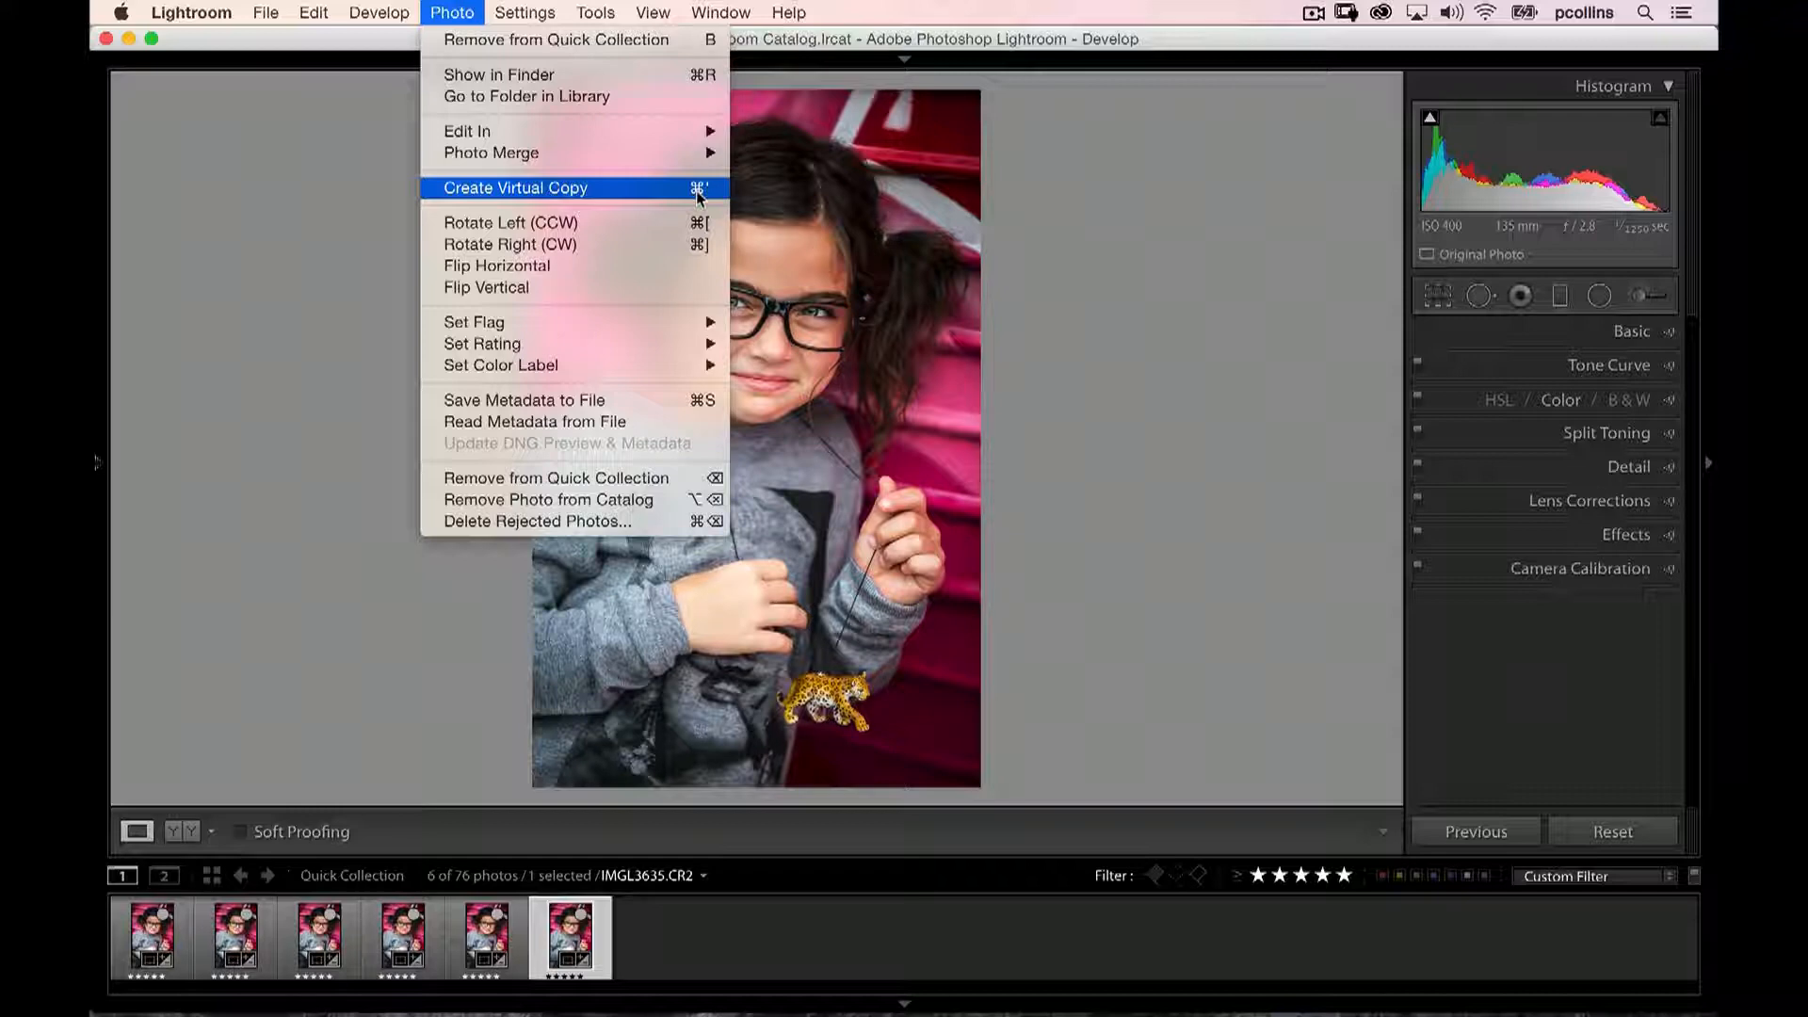
click(281, 275)
key(super+apostrophe)
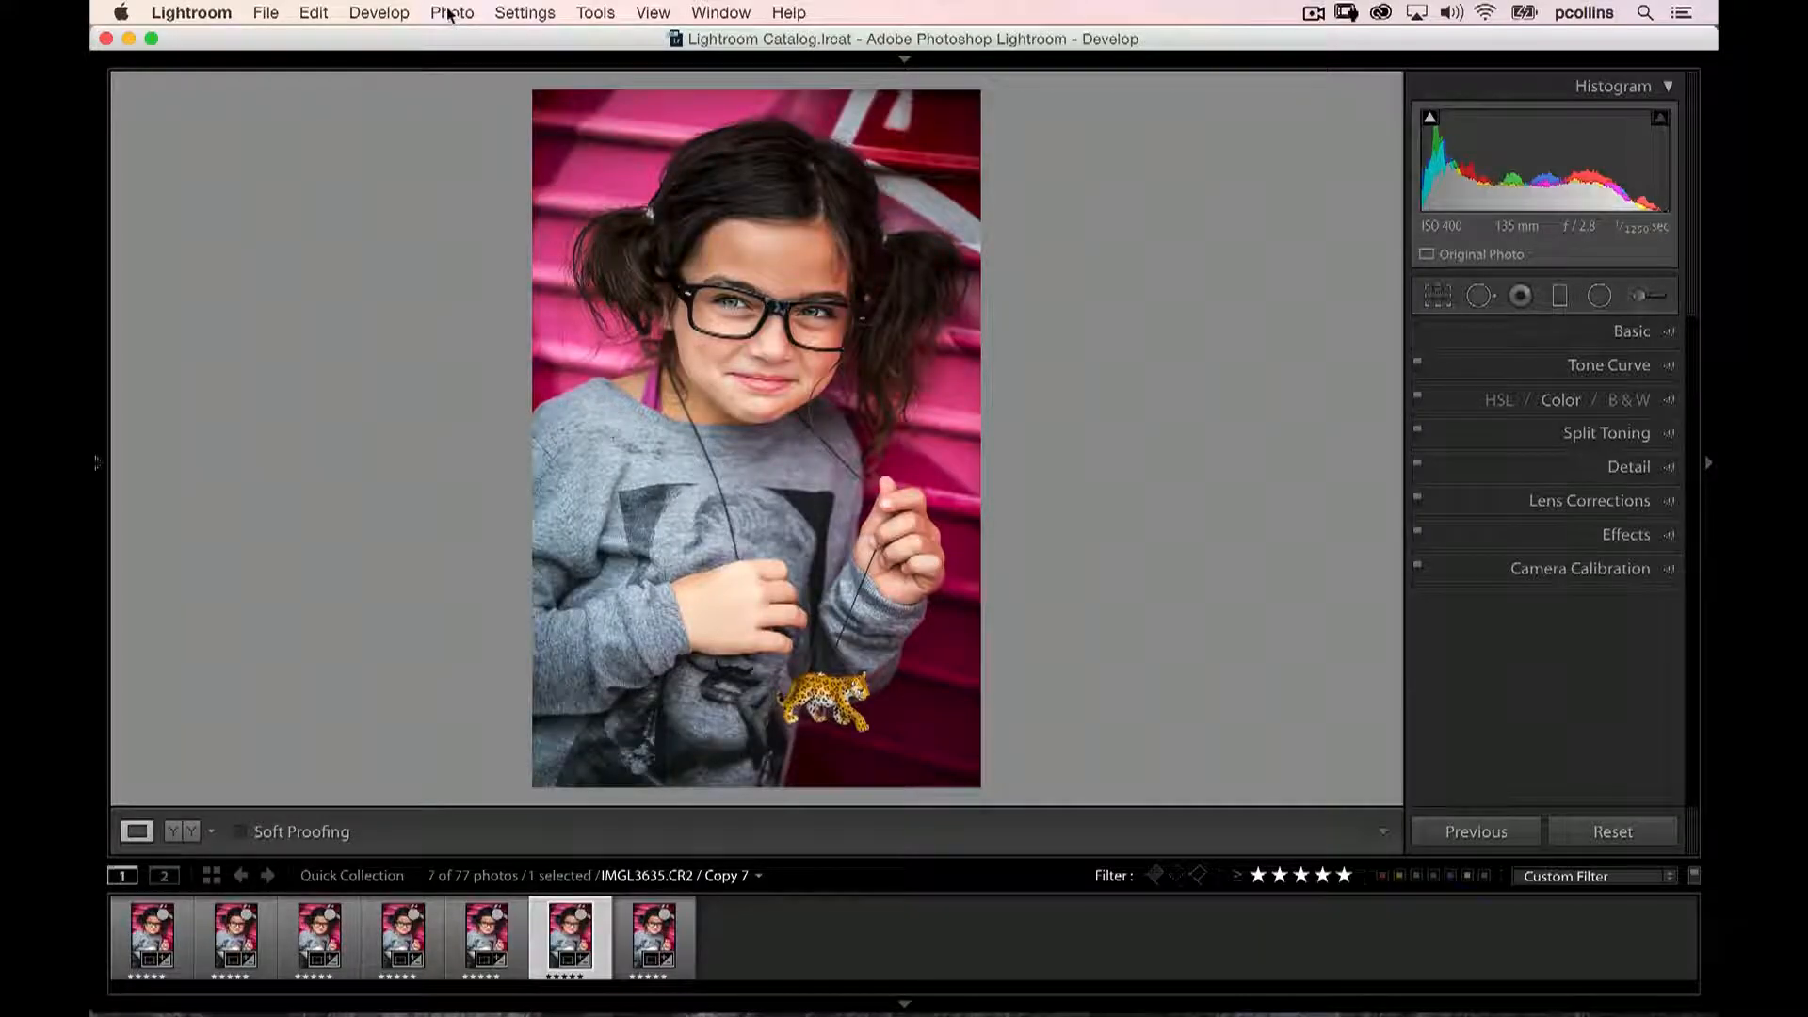
click(449, 14)
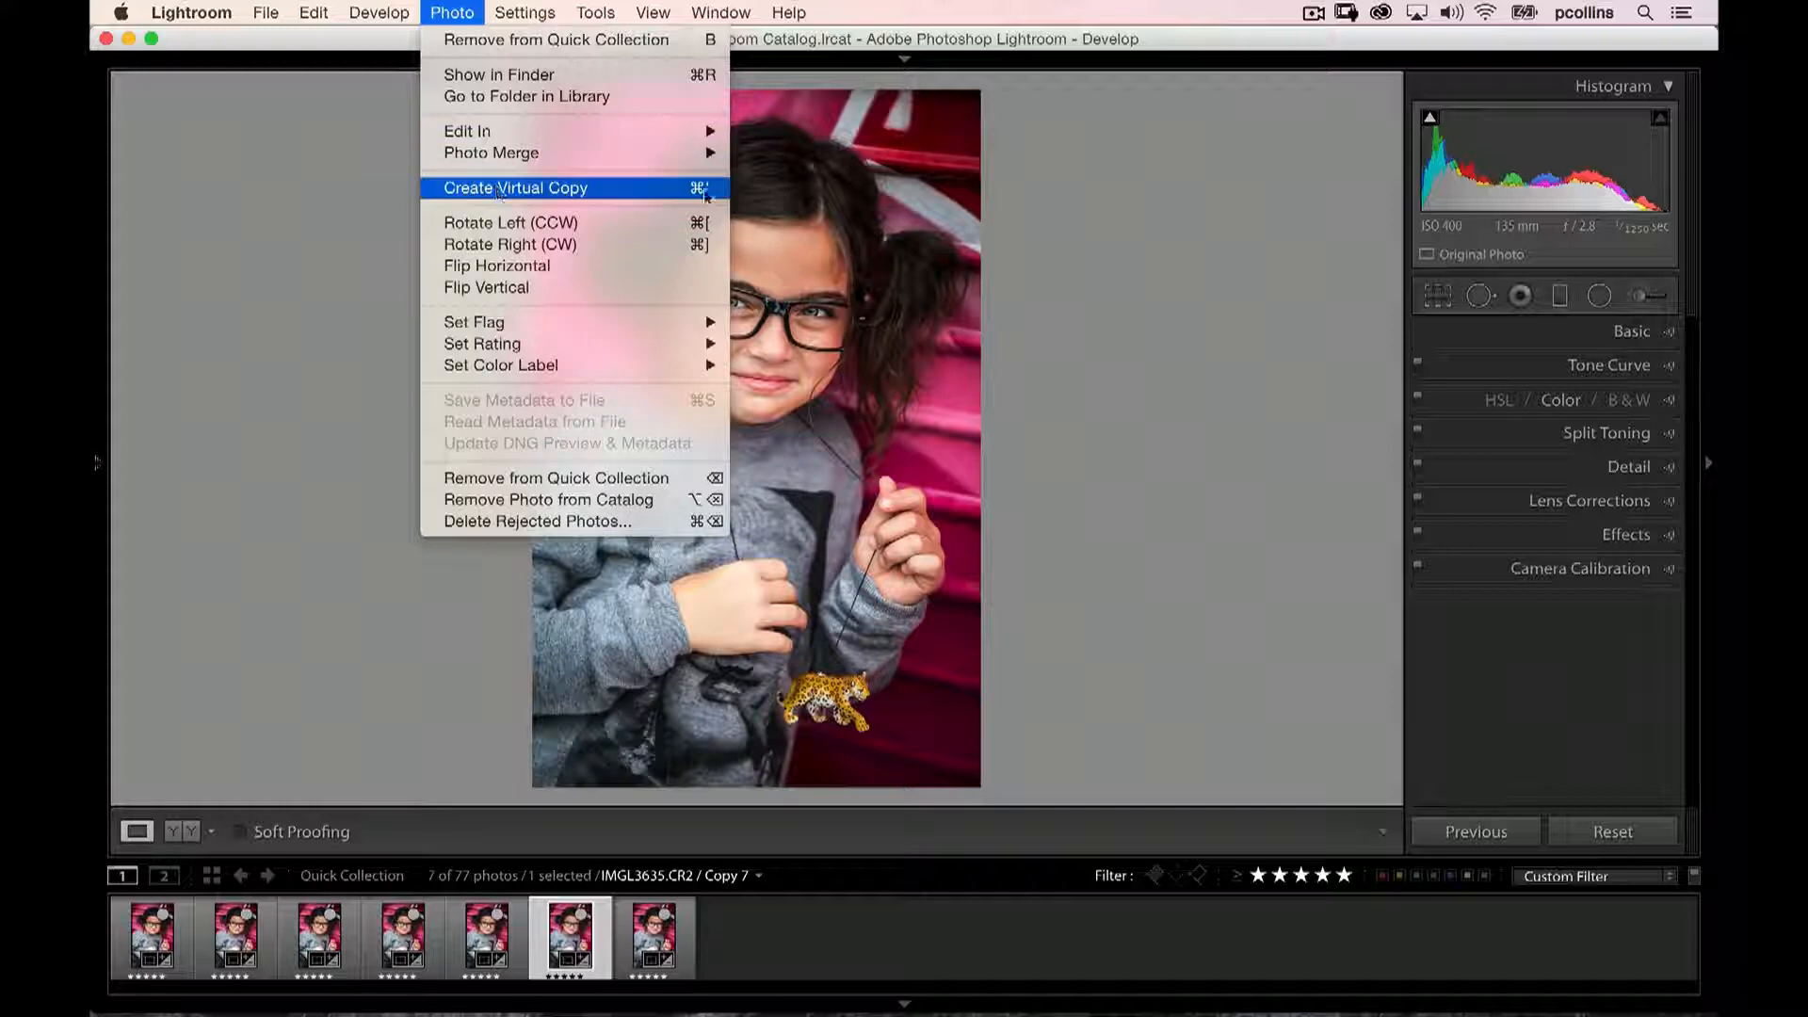
click(1094, 364)
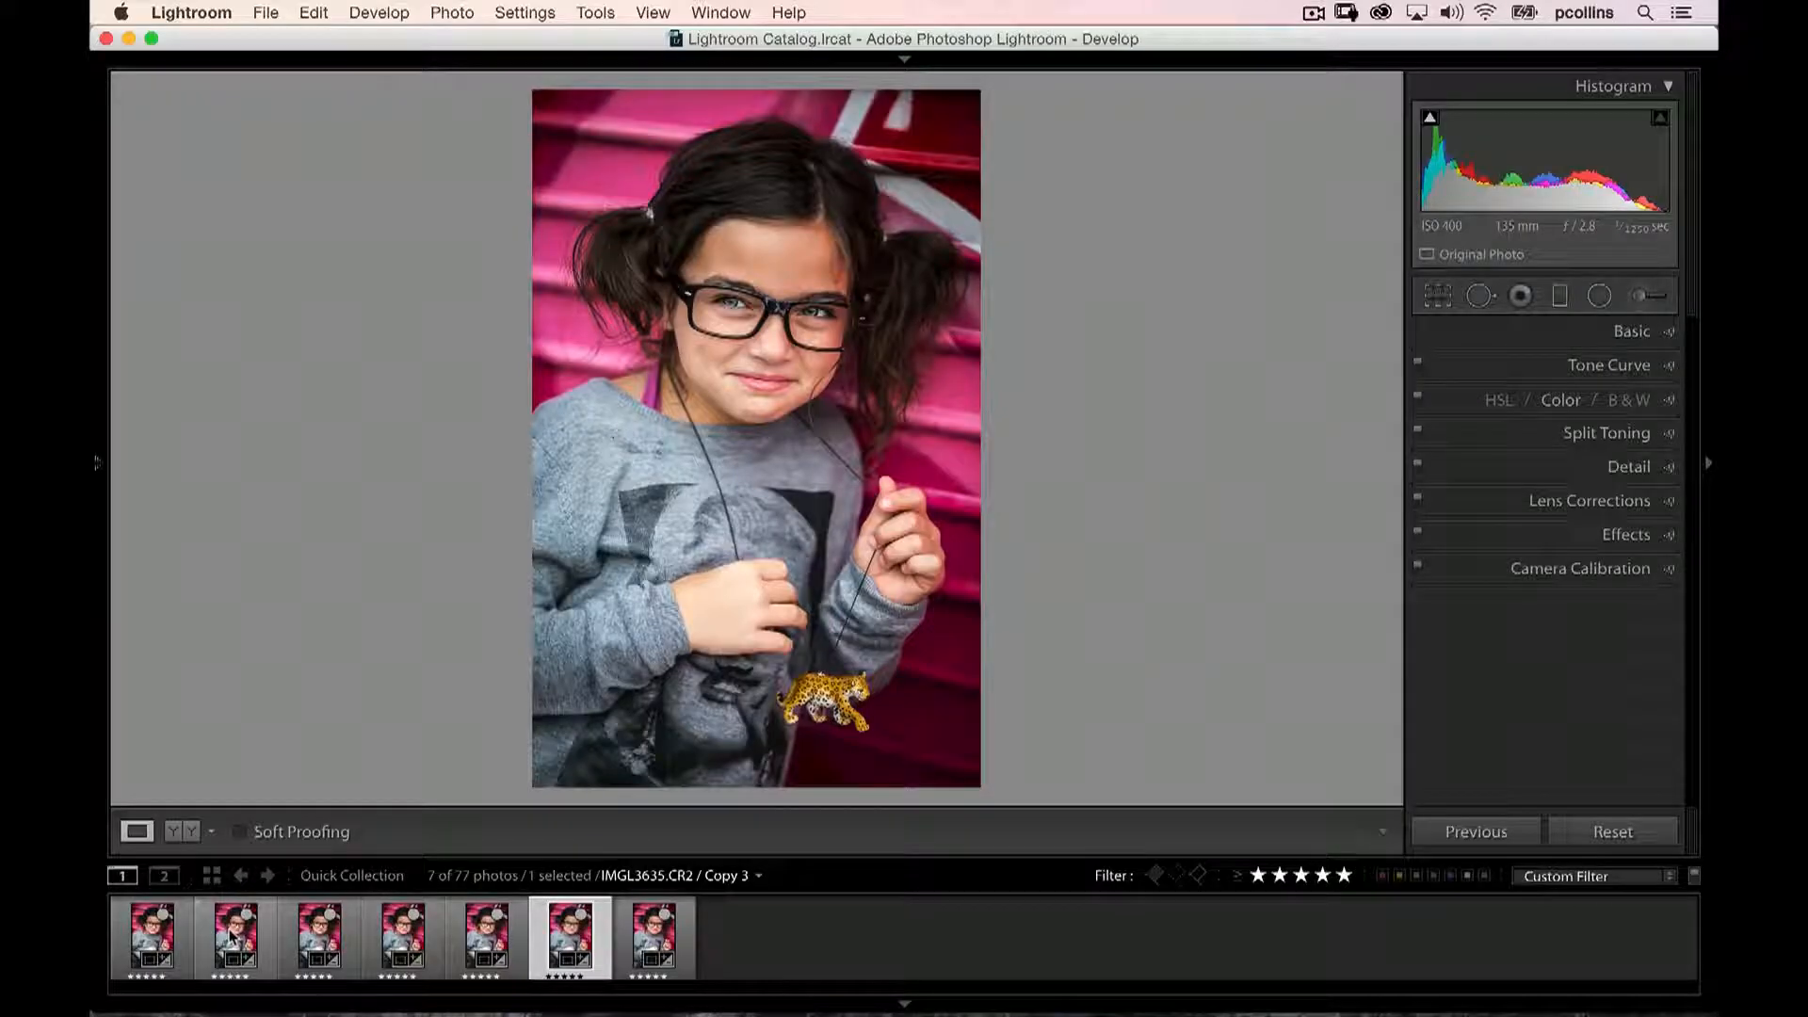
Convert the second version in the filmstrip to the Black & White treatment
click(230, 935)
click(1639, 334)
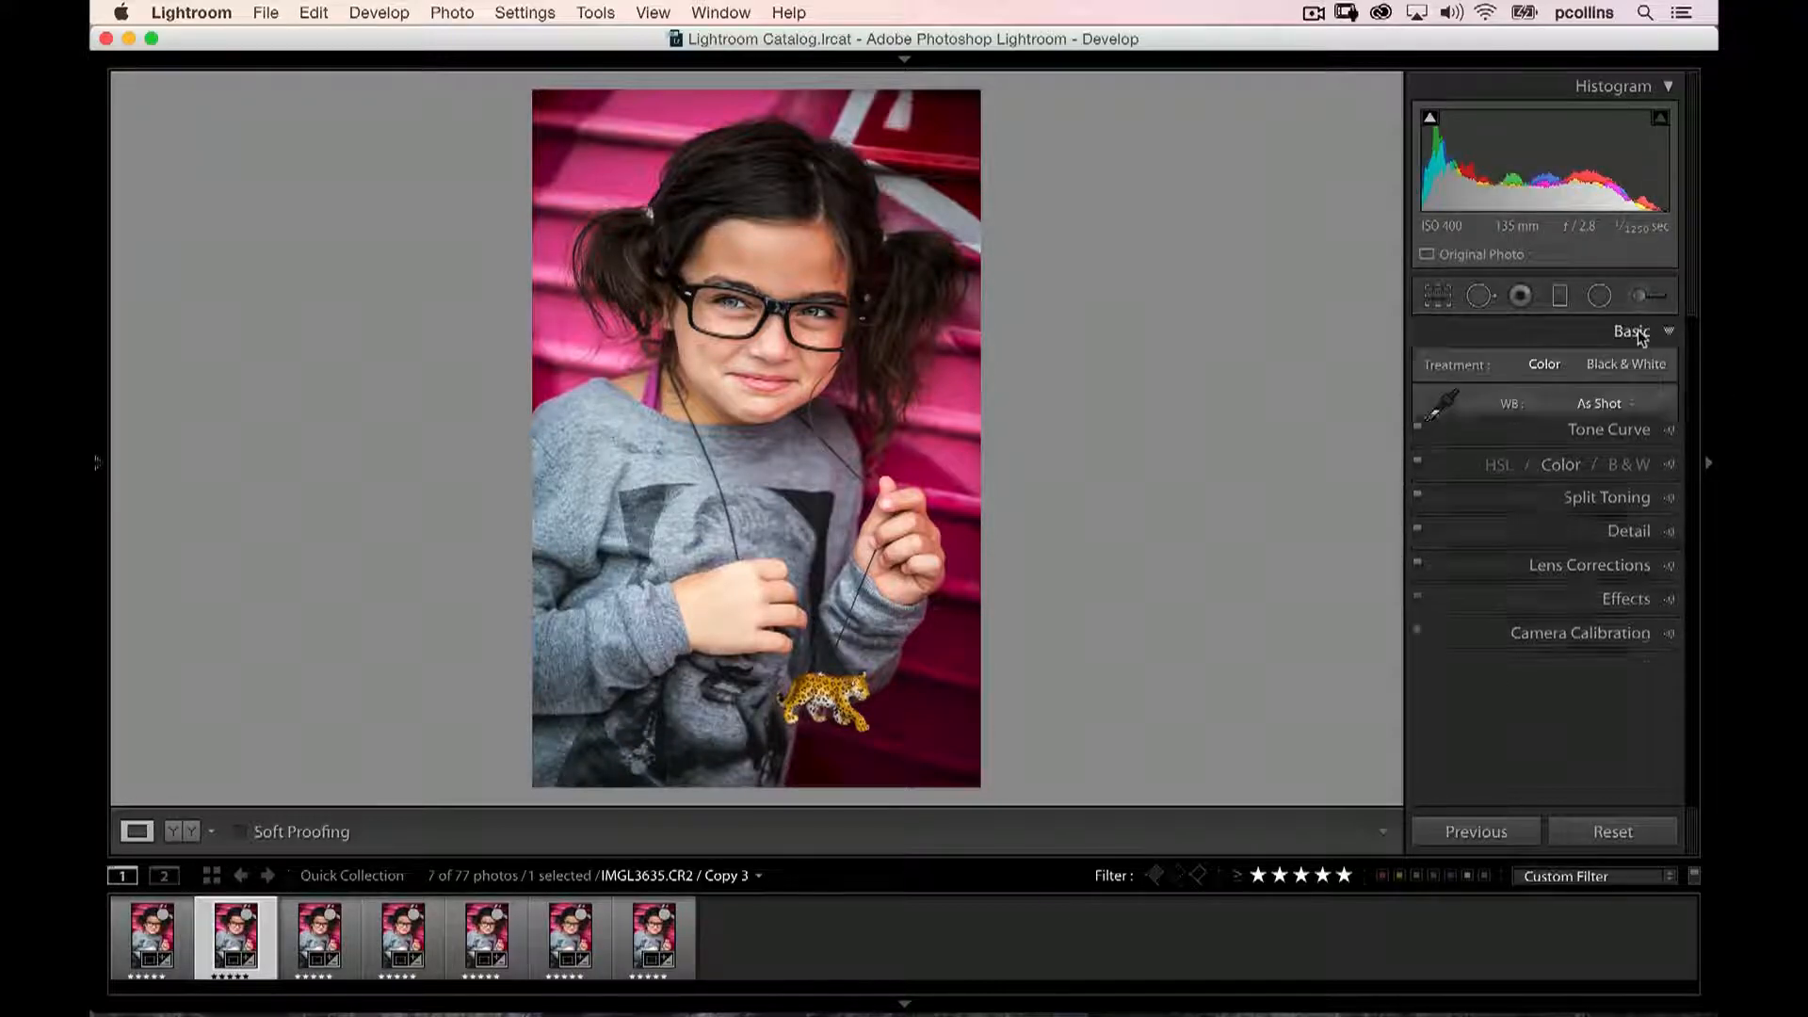
click(1640, 368)
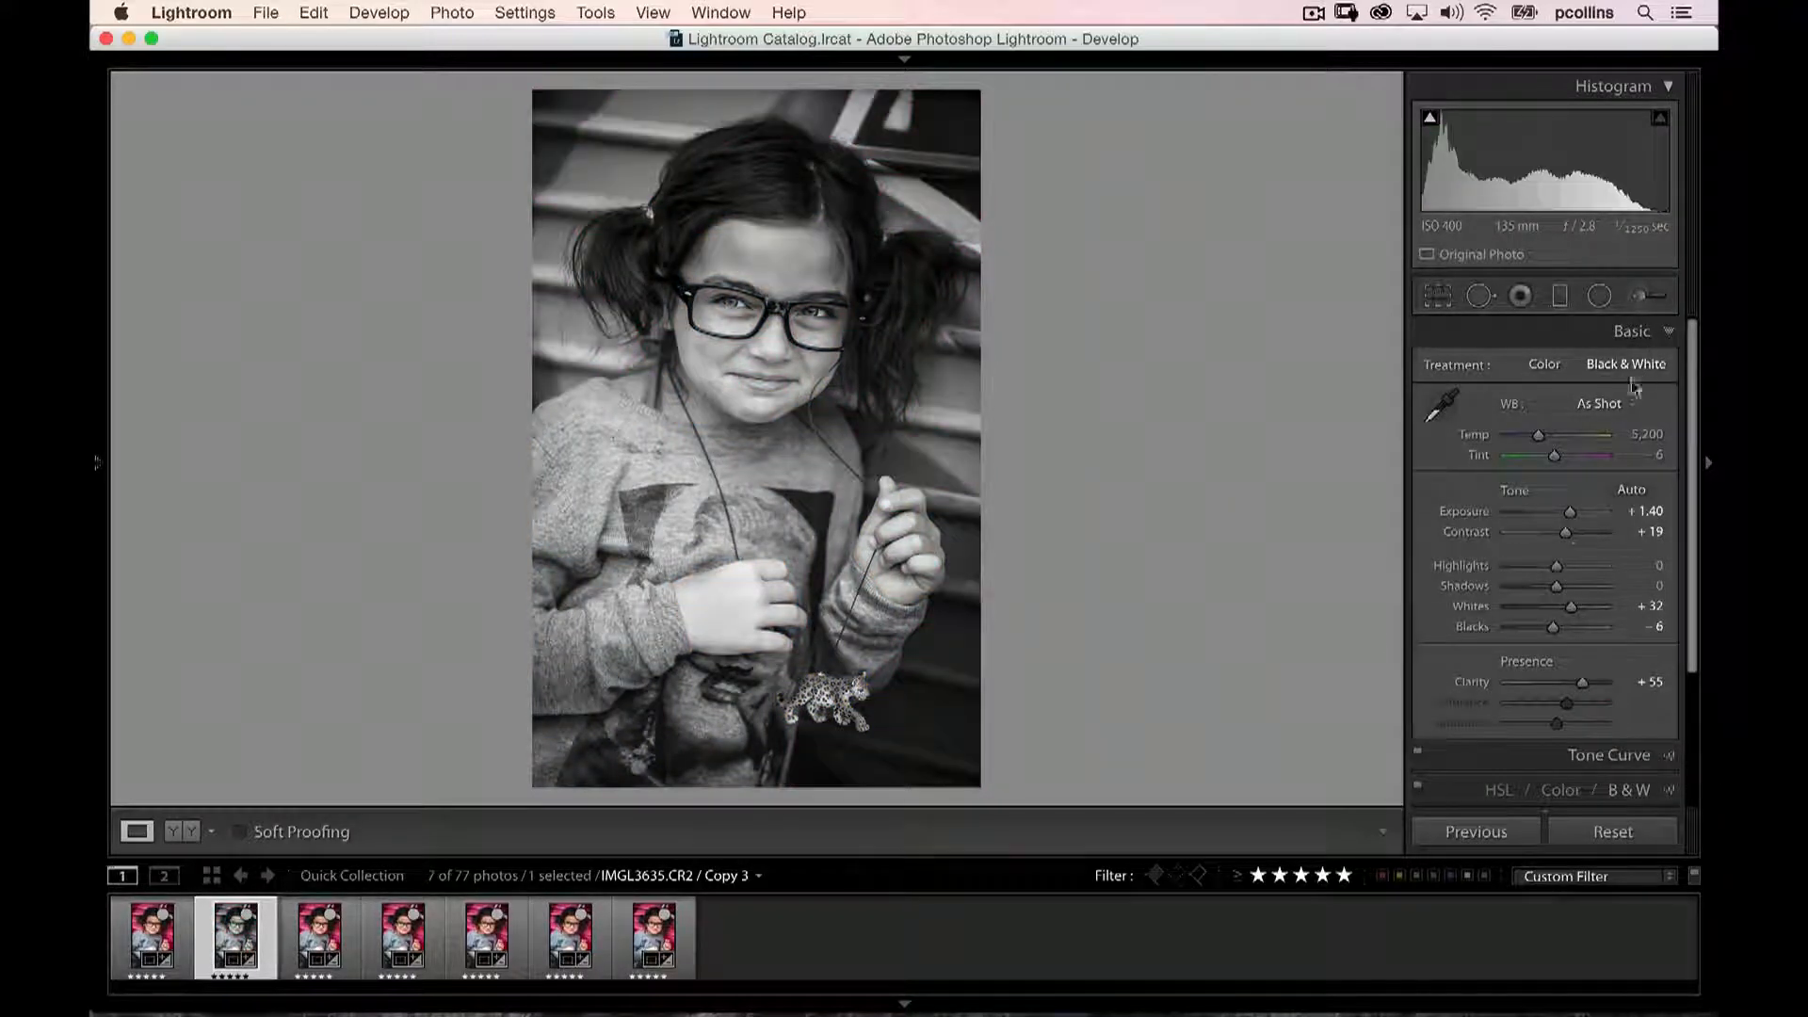
Convert the third version to Black & White and split-tone its shadows with hue 16 and saturation 84
click(321, 940)
click(1633, 369)
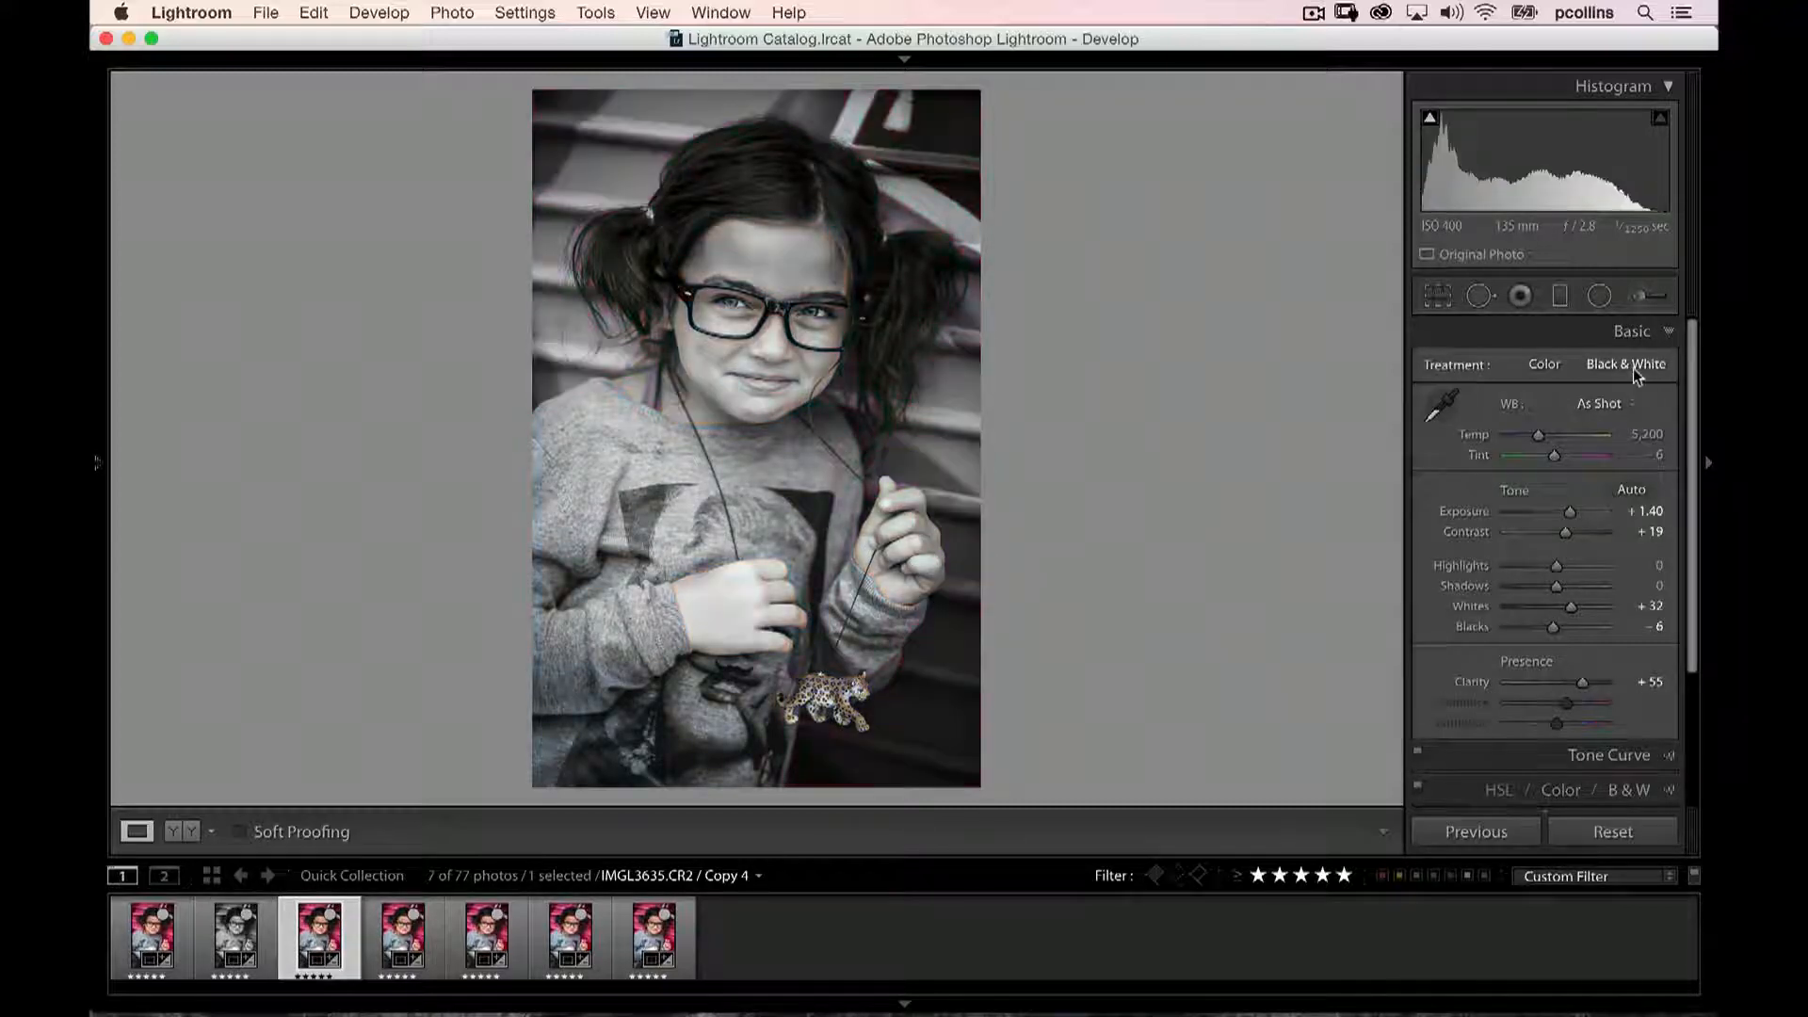
scroll(1610, 649, down, 3)
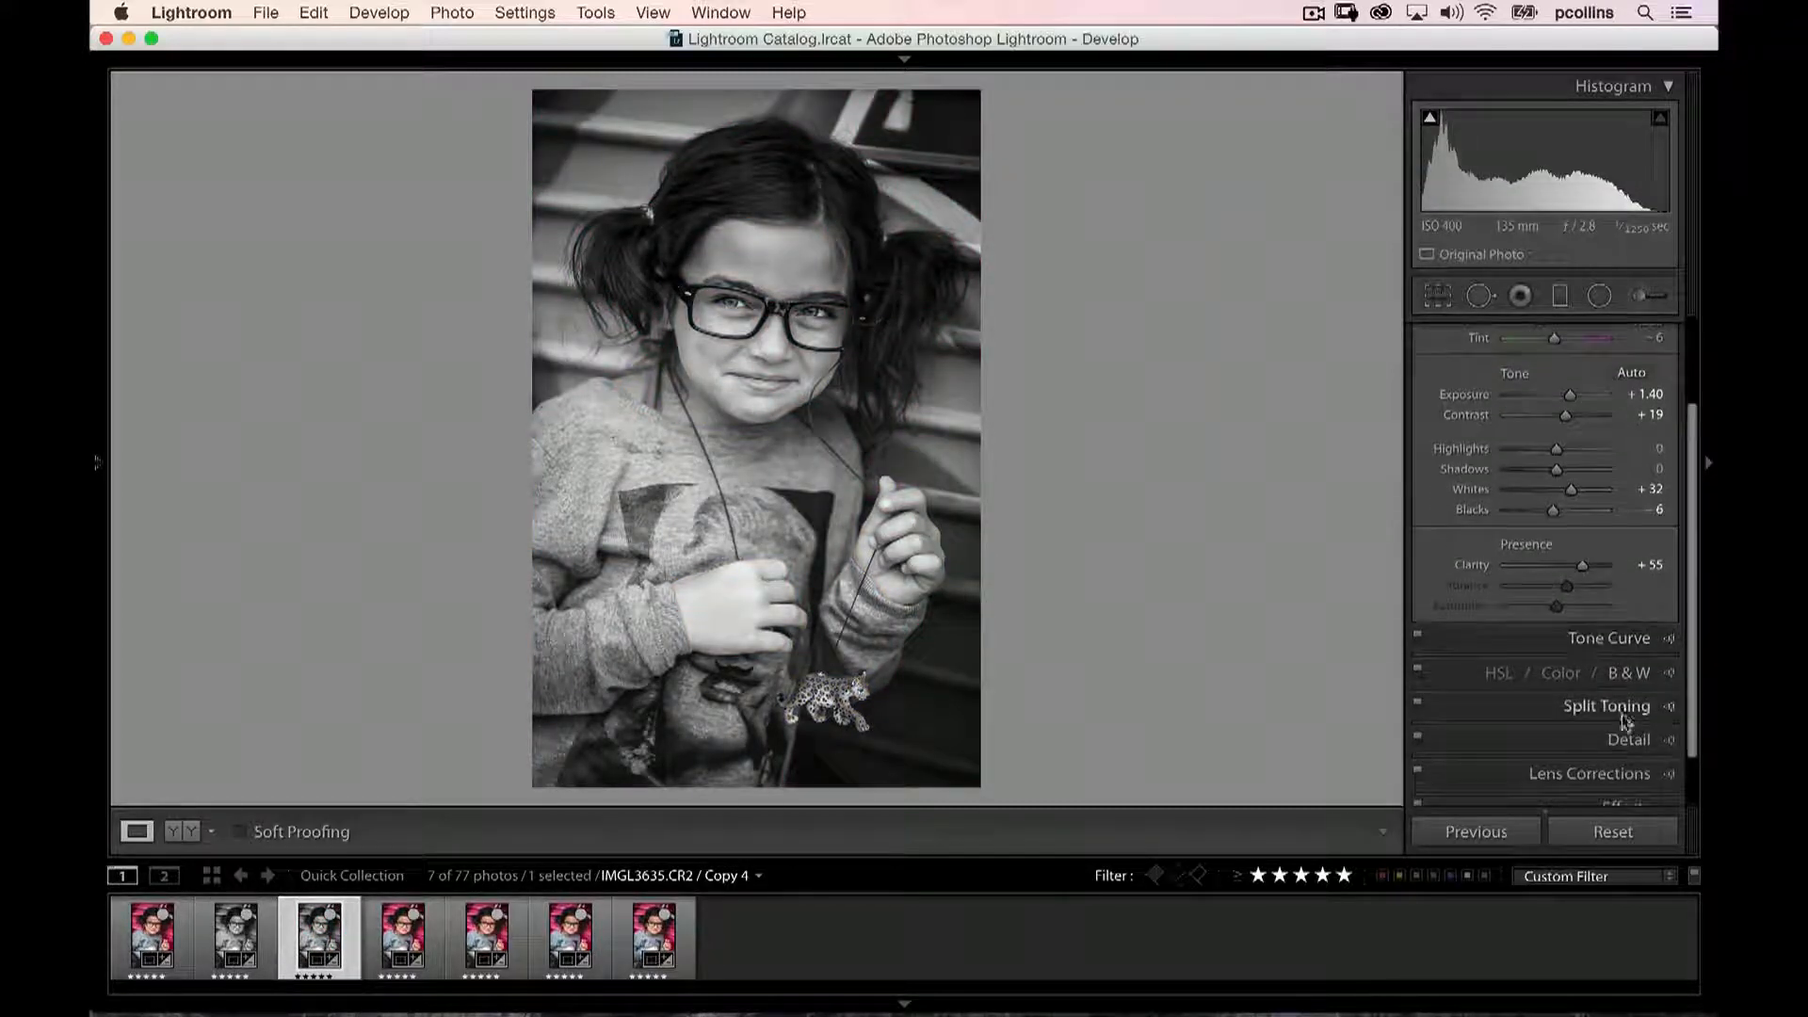
click(1624, 713)
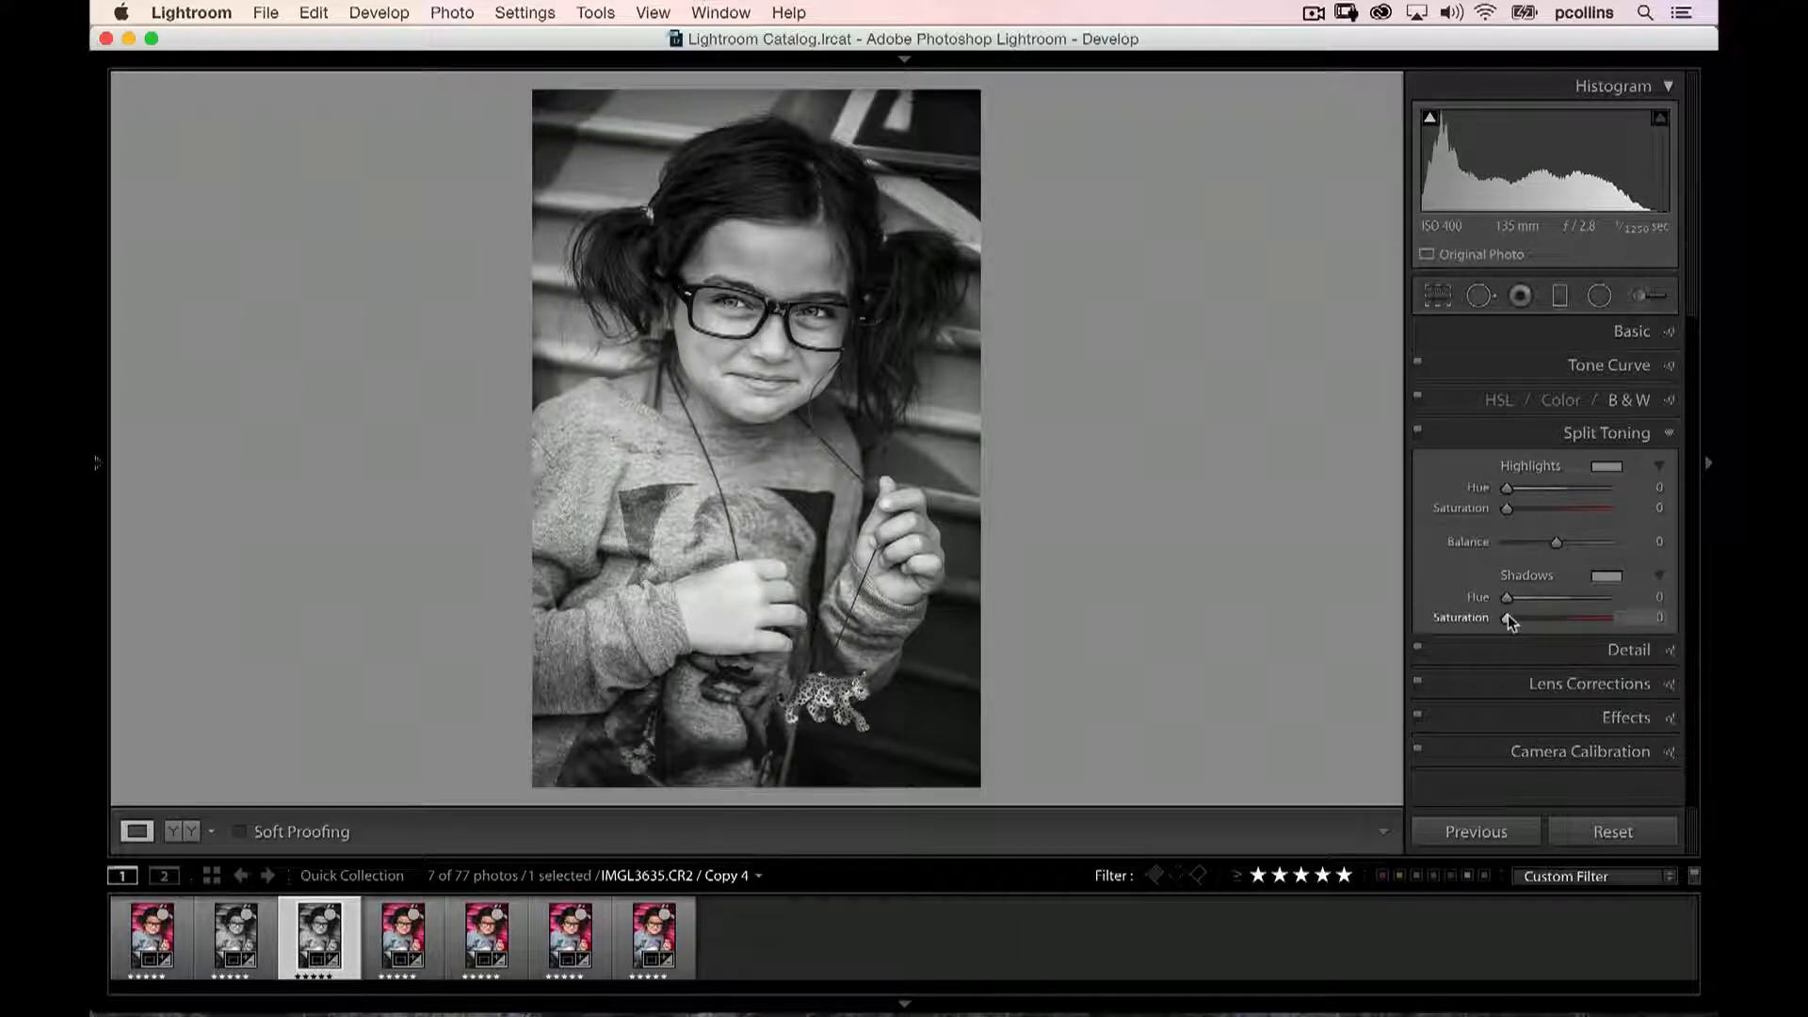
mouse_move(1513, 620)
mouse_down()
mouse_move(1592, 619)
mouse_move(1513, 599)
mouse_up()
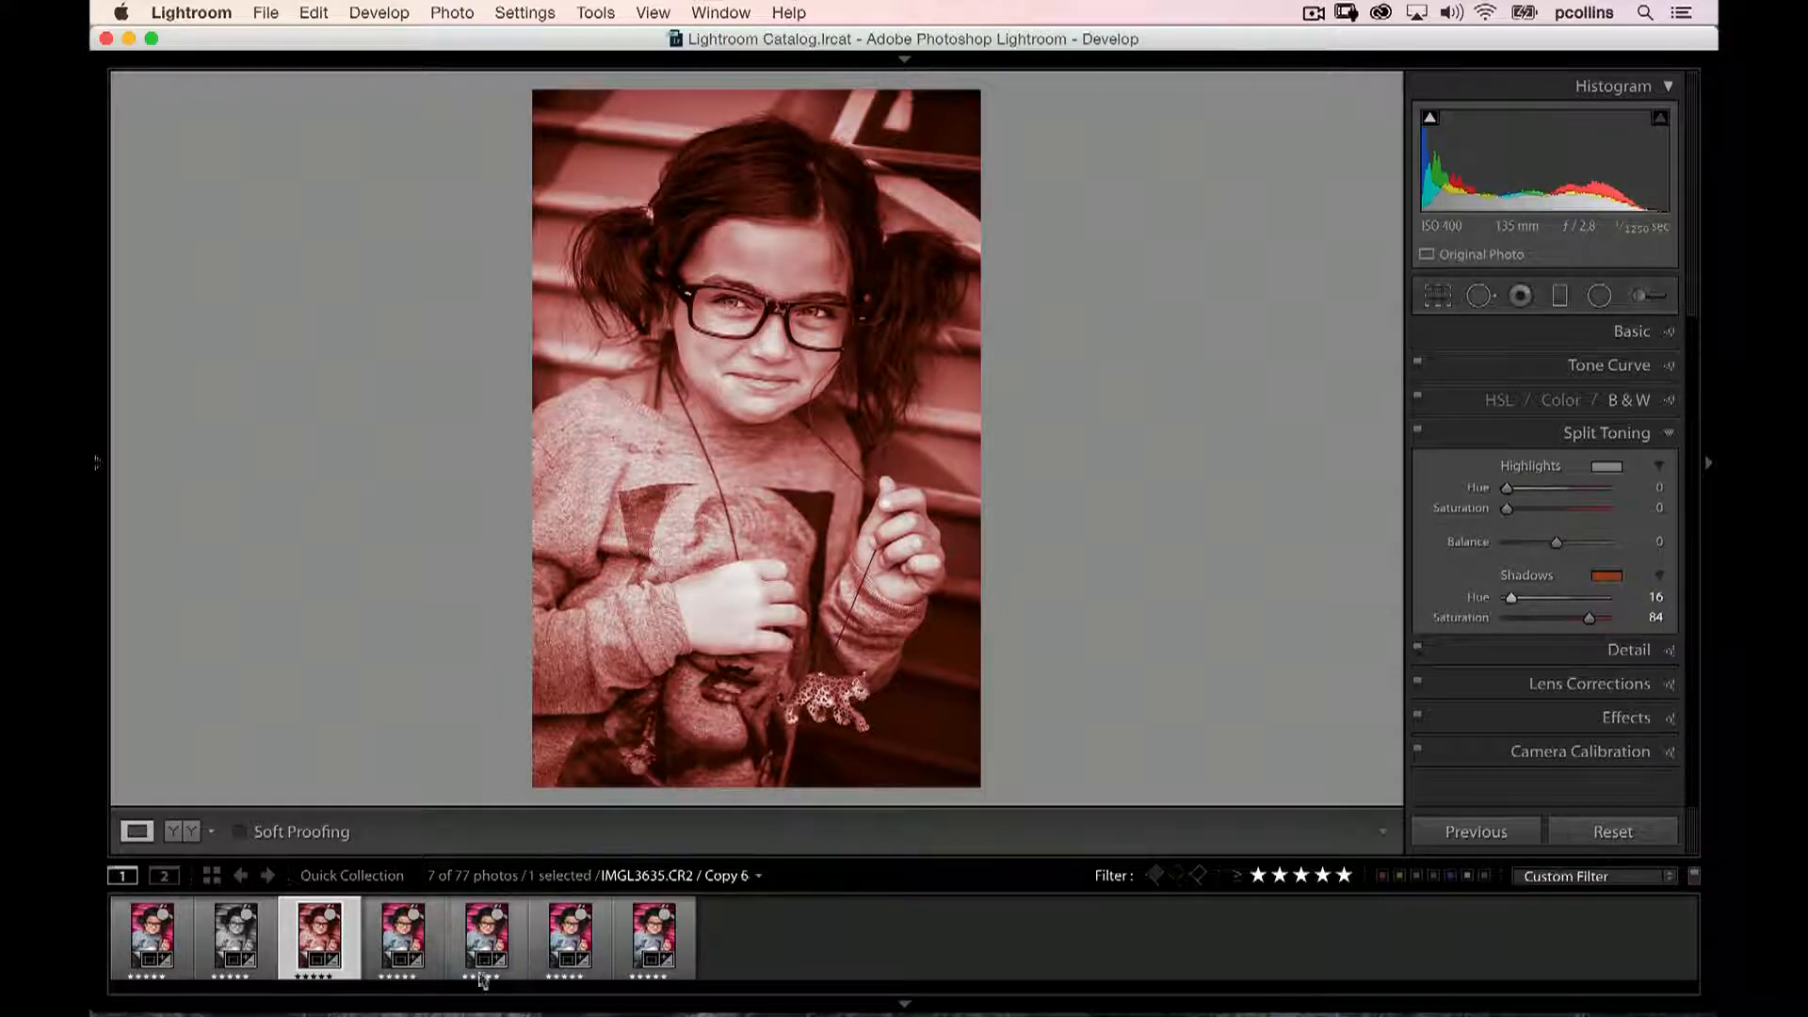
Apply the previous photo's settings to the fourth version and set its split-toning shadow hue to 237
click(410, 936)
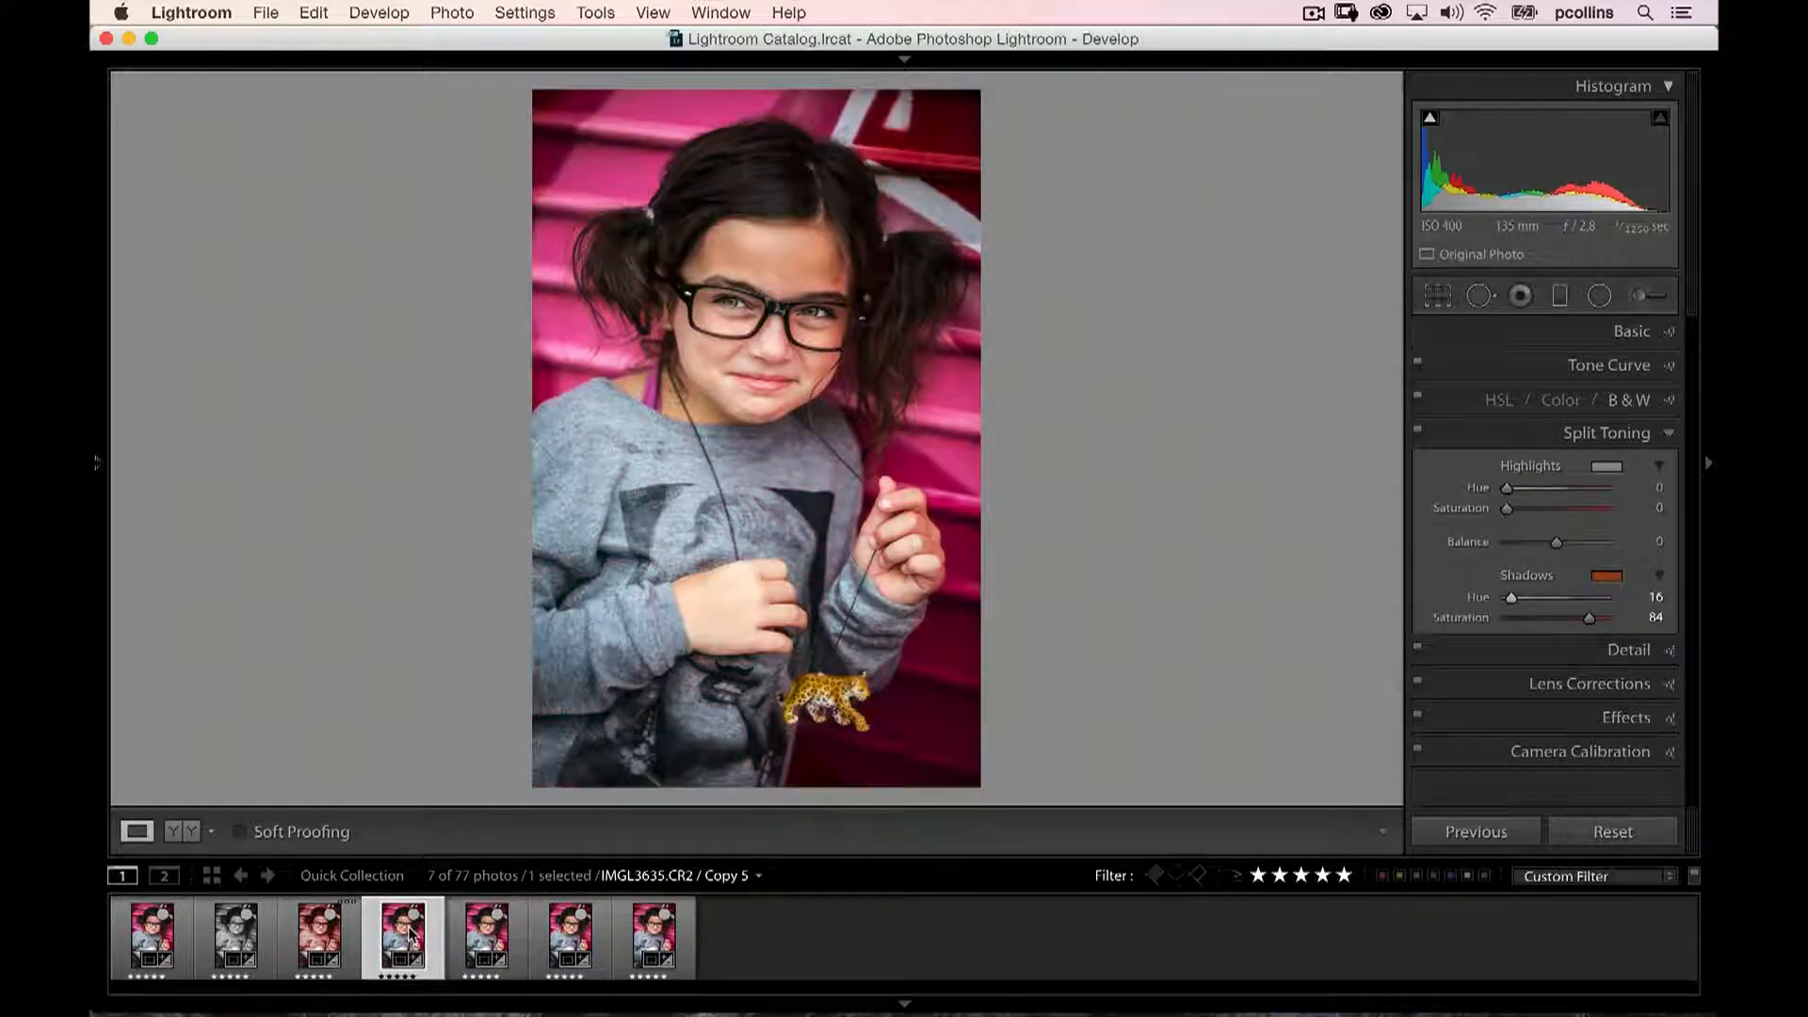
click(1460, 834)
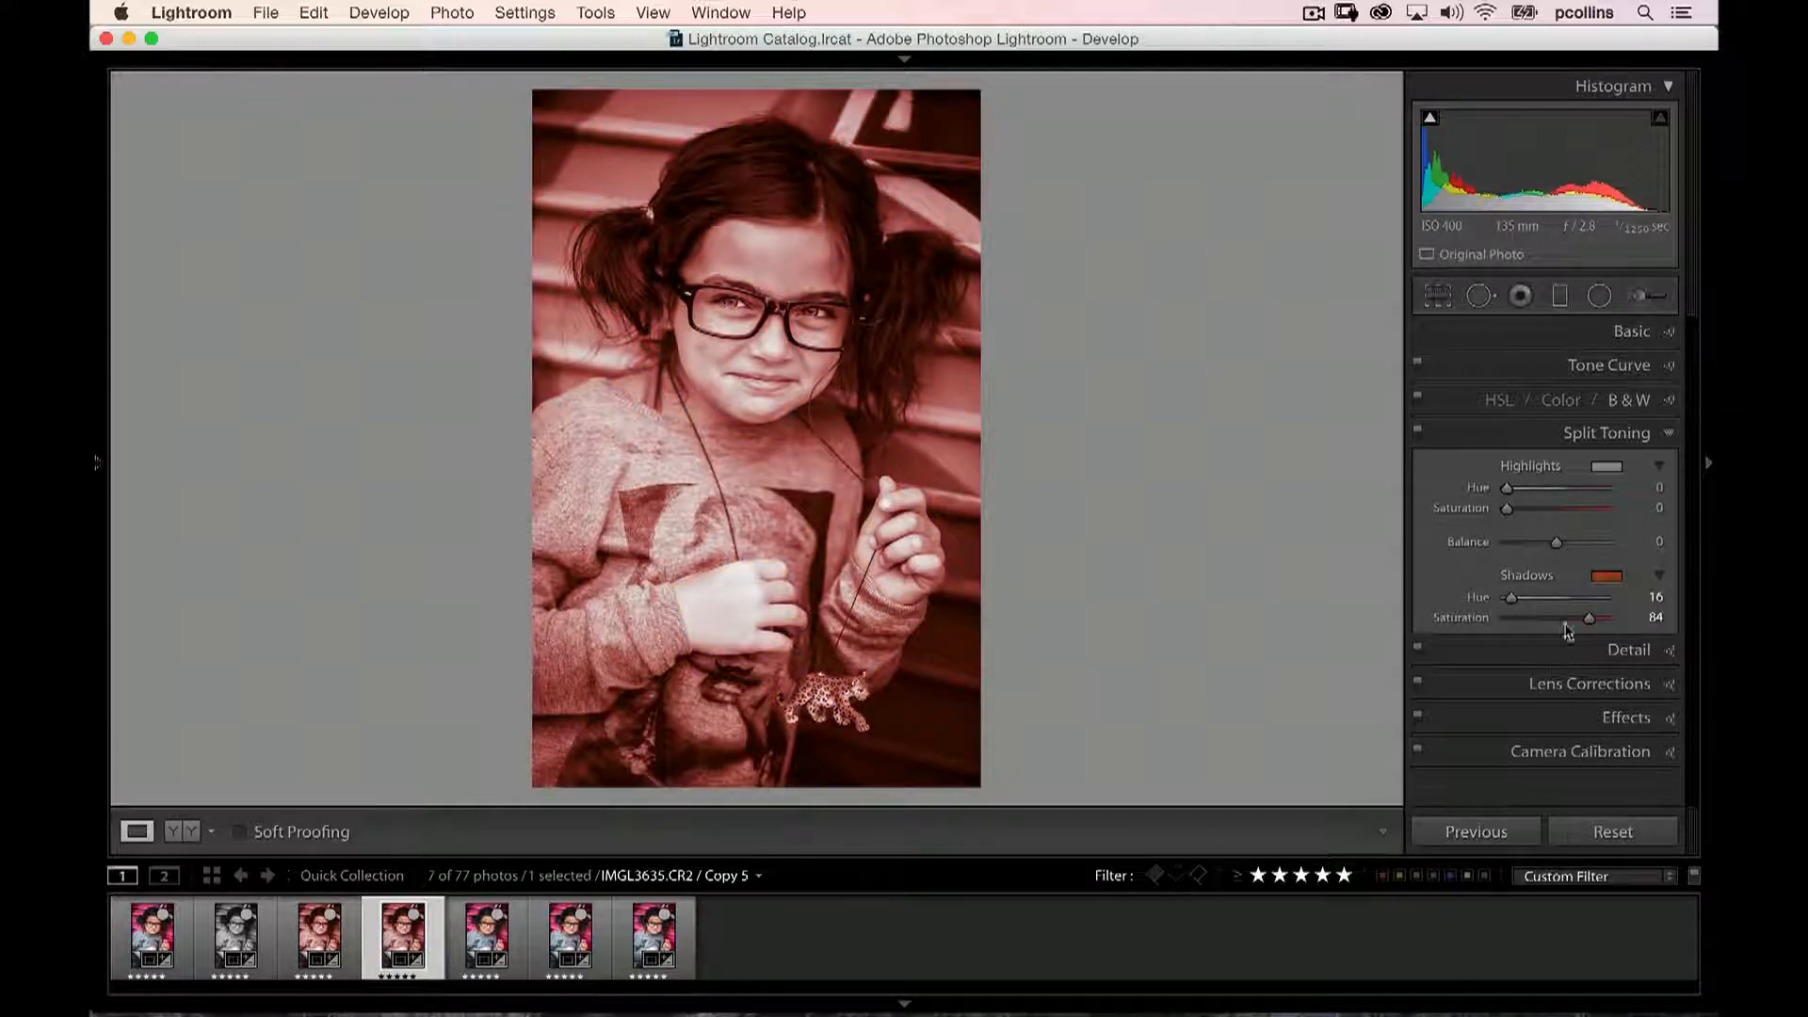
drag(1512, 602, 1572, 597)
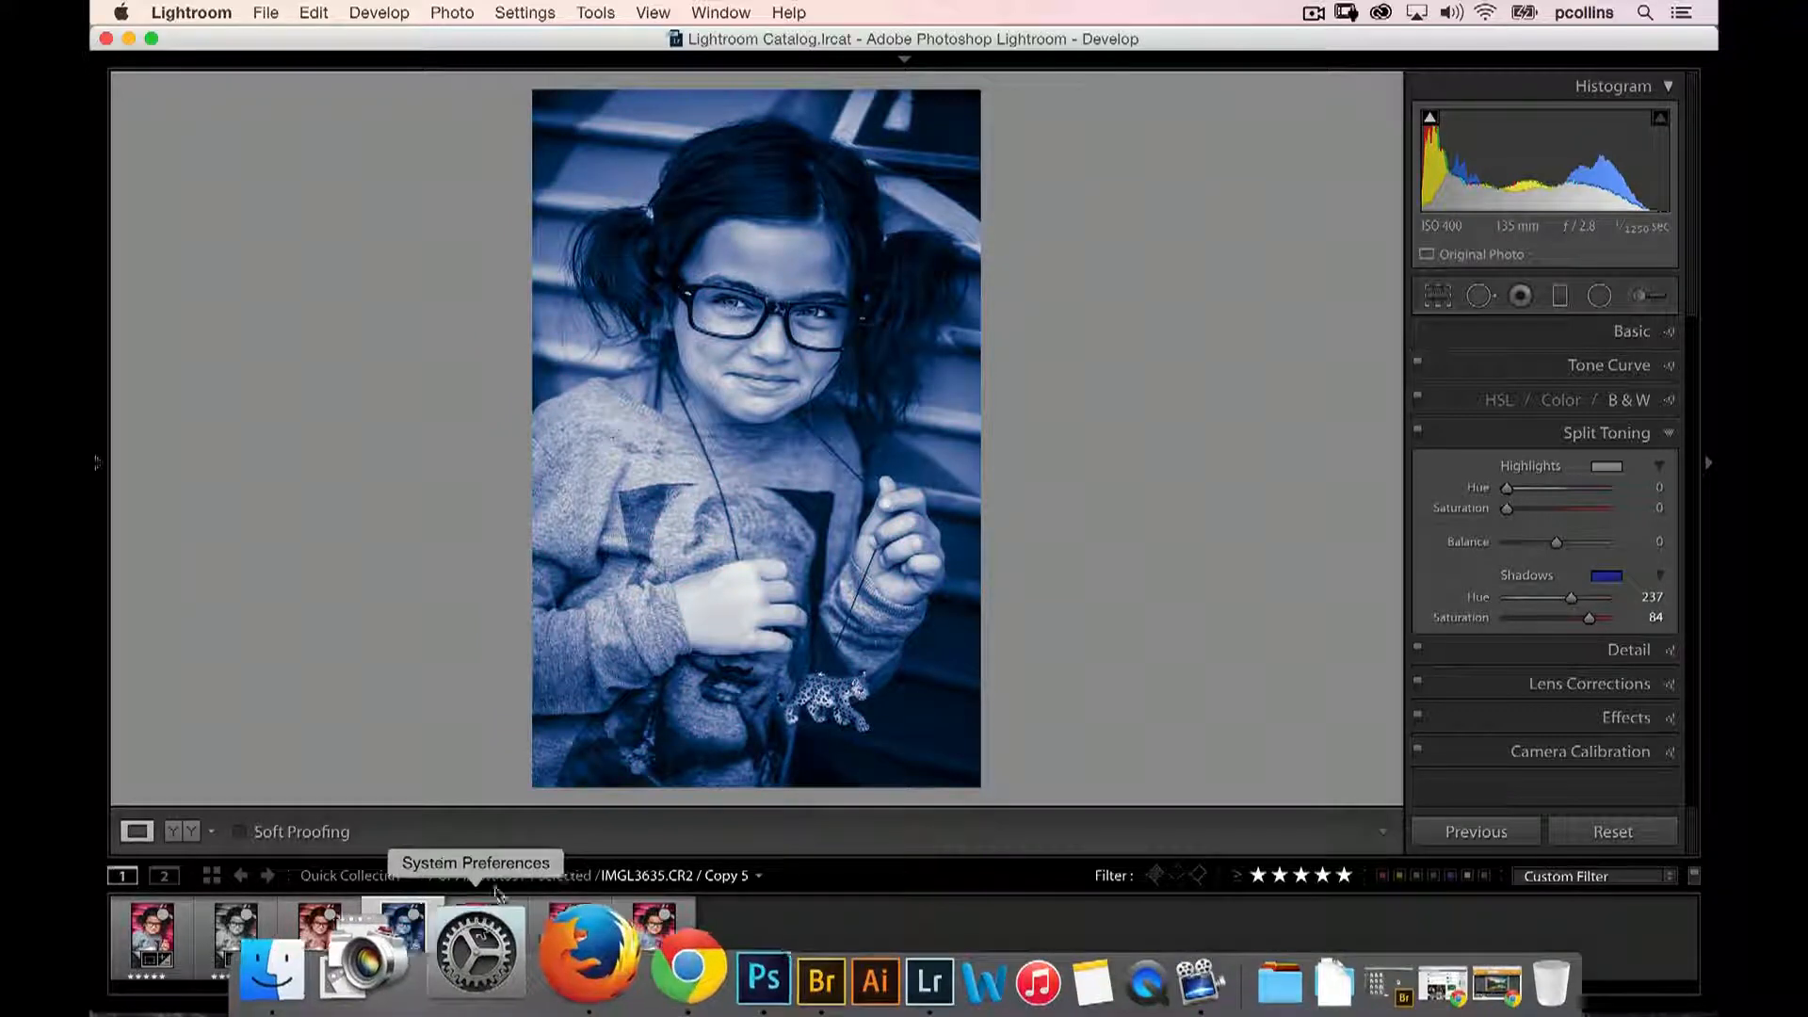
In the fifth version, adjust the green color mix and set purple to hue -52, saturation +87 and luminance +100
click(487, 937)
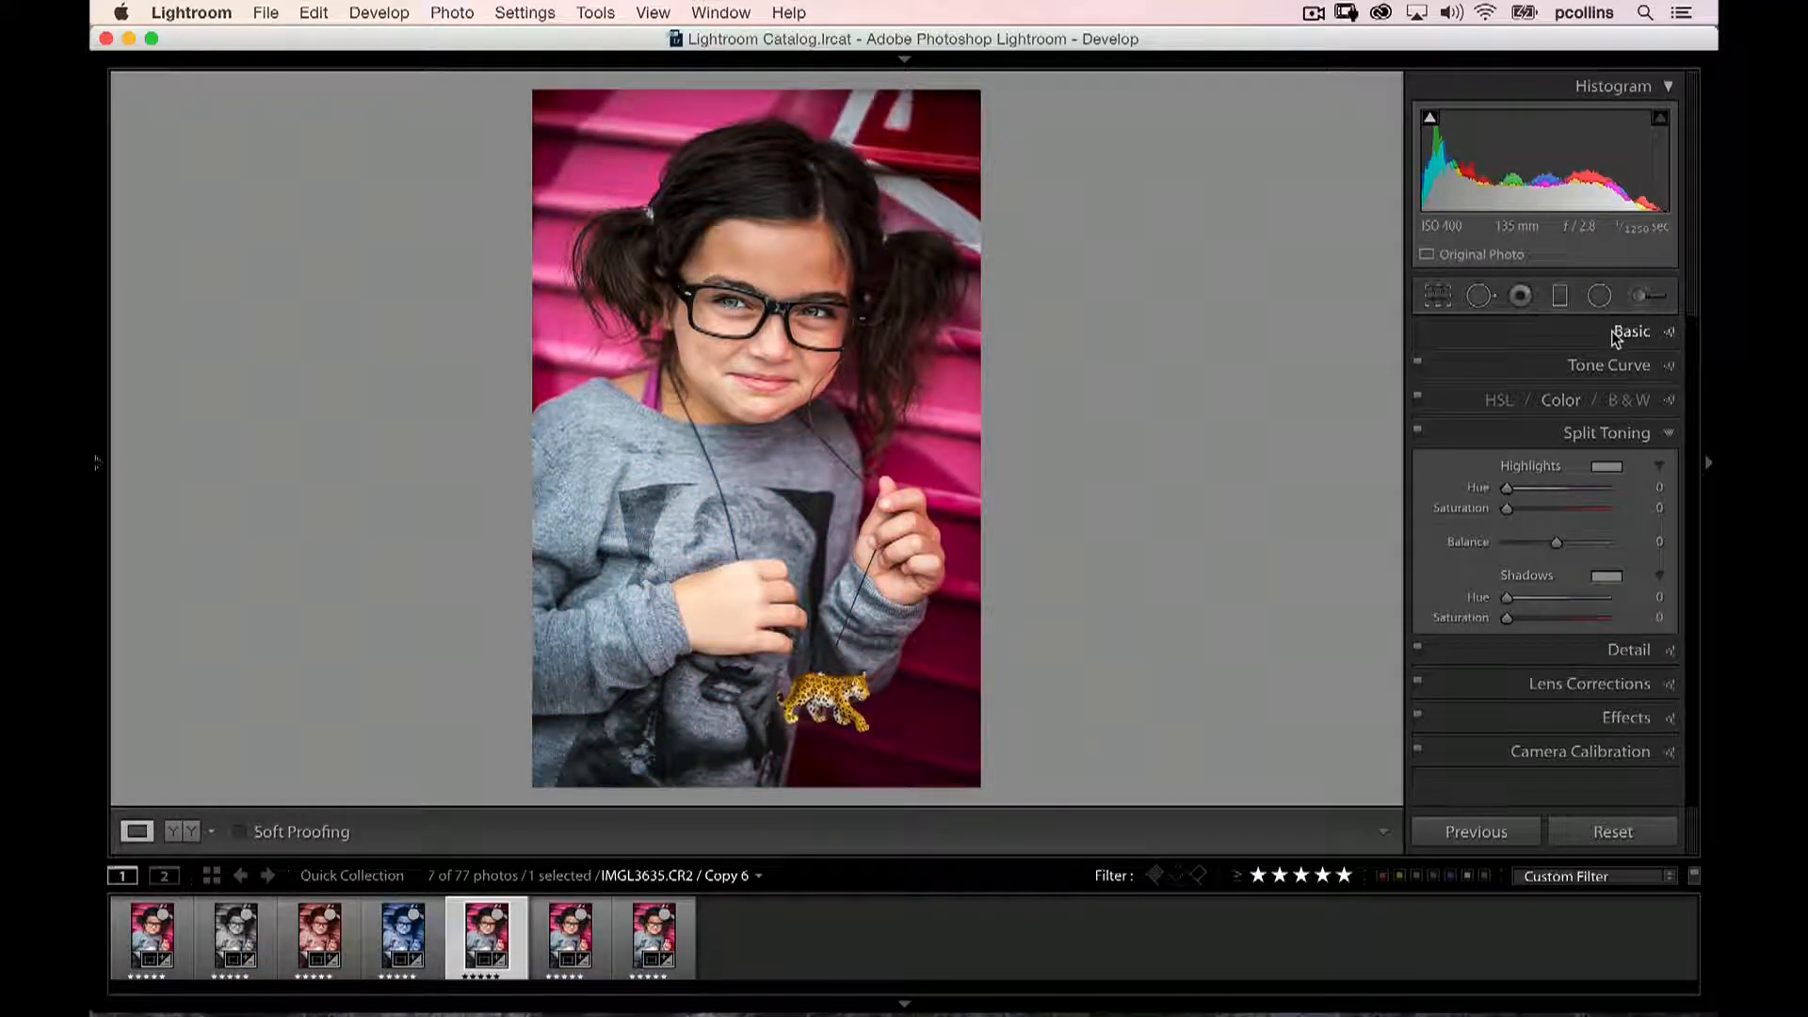
click(1562, 400)
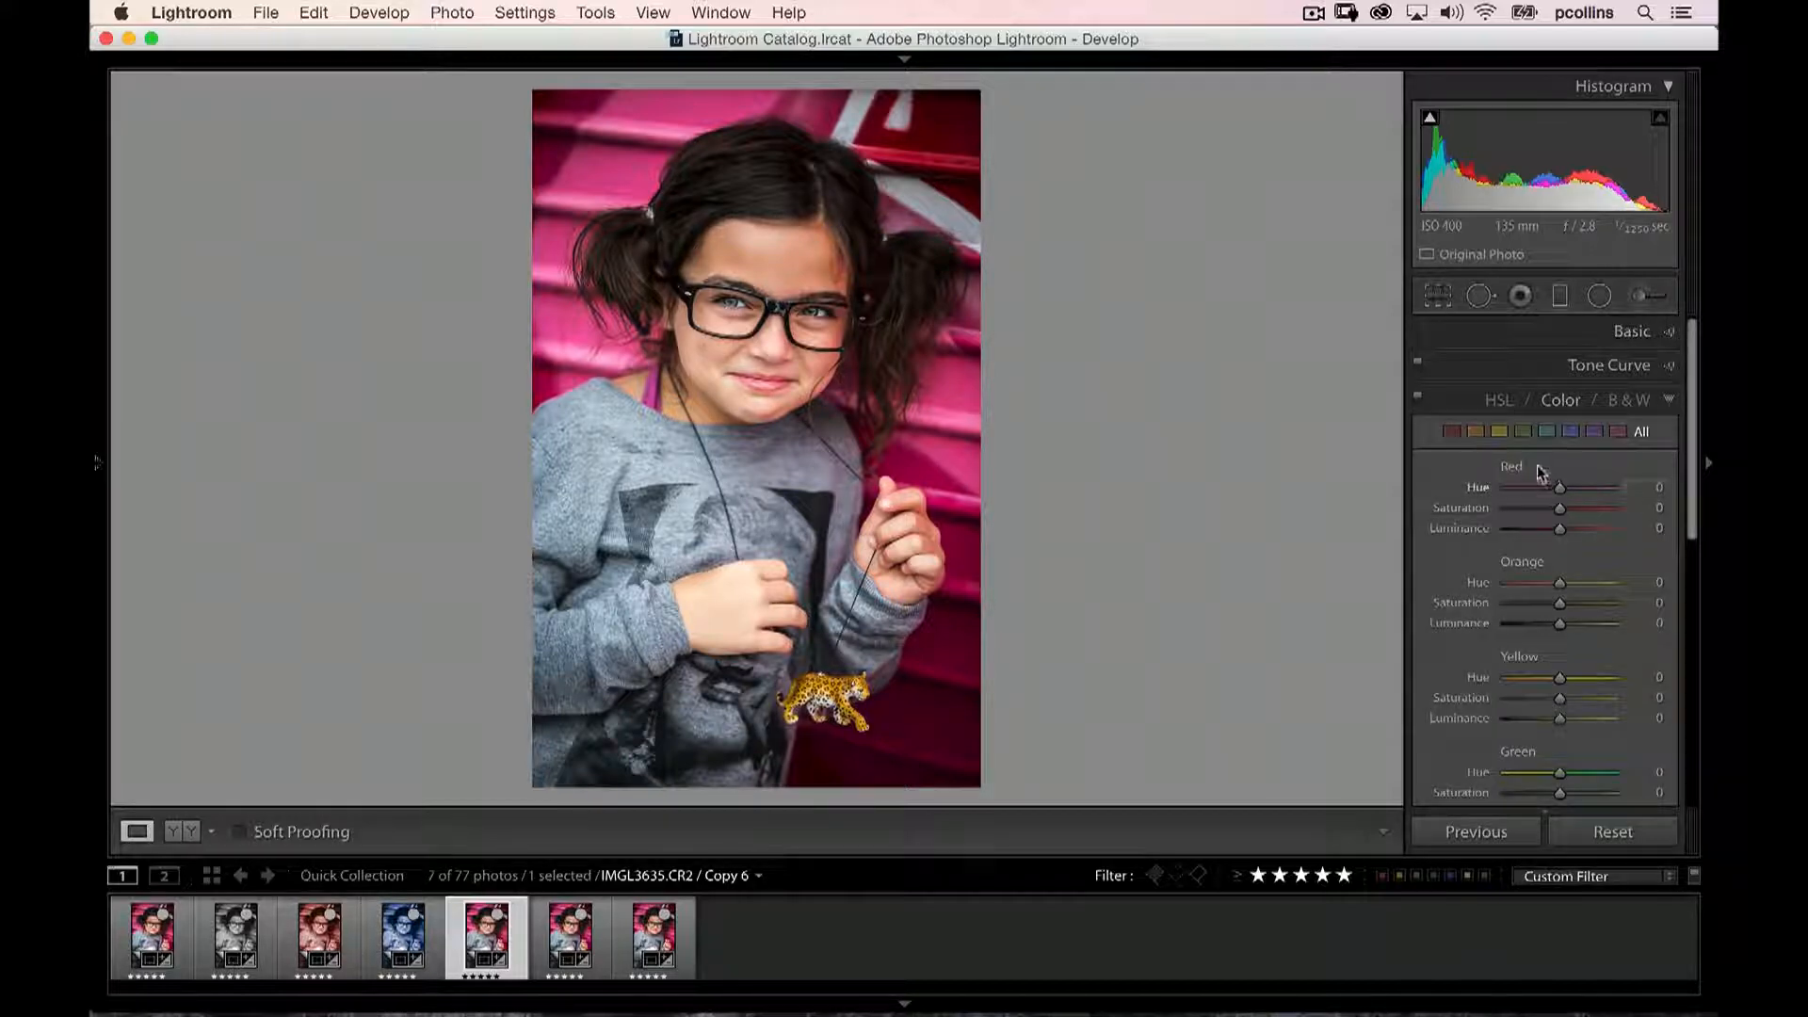
click(1521, 435)
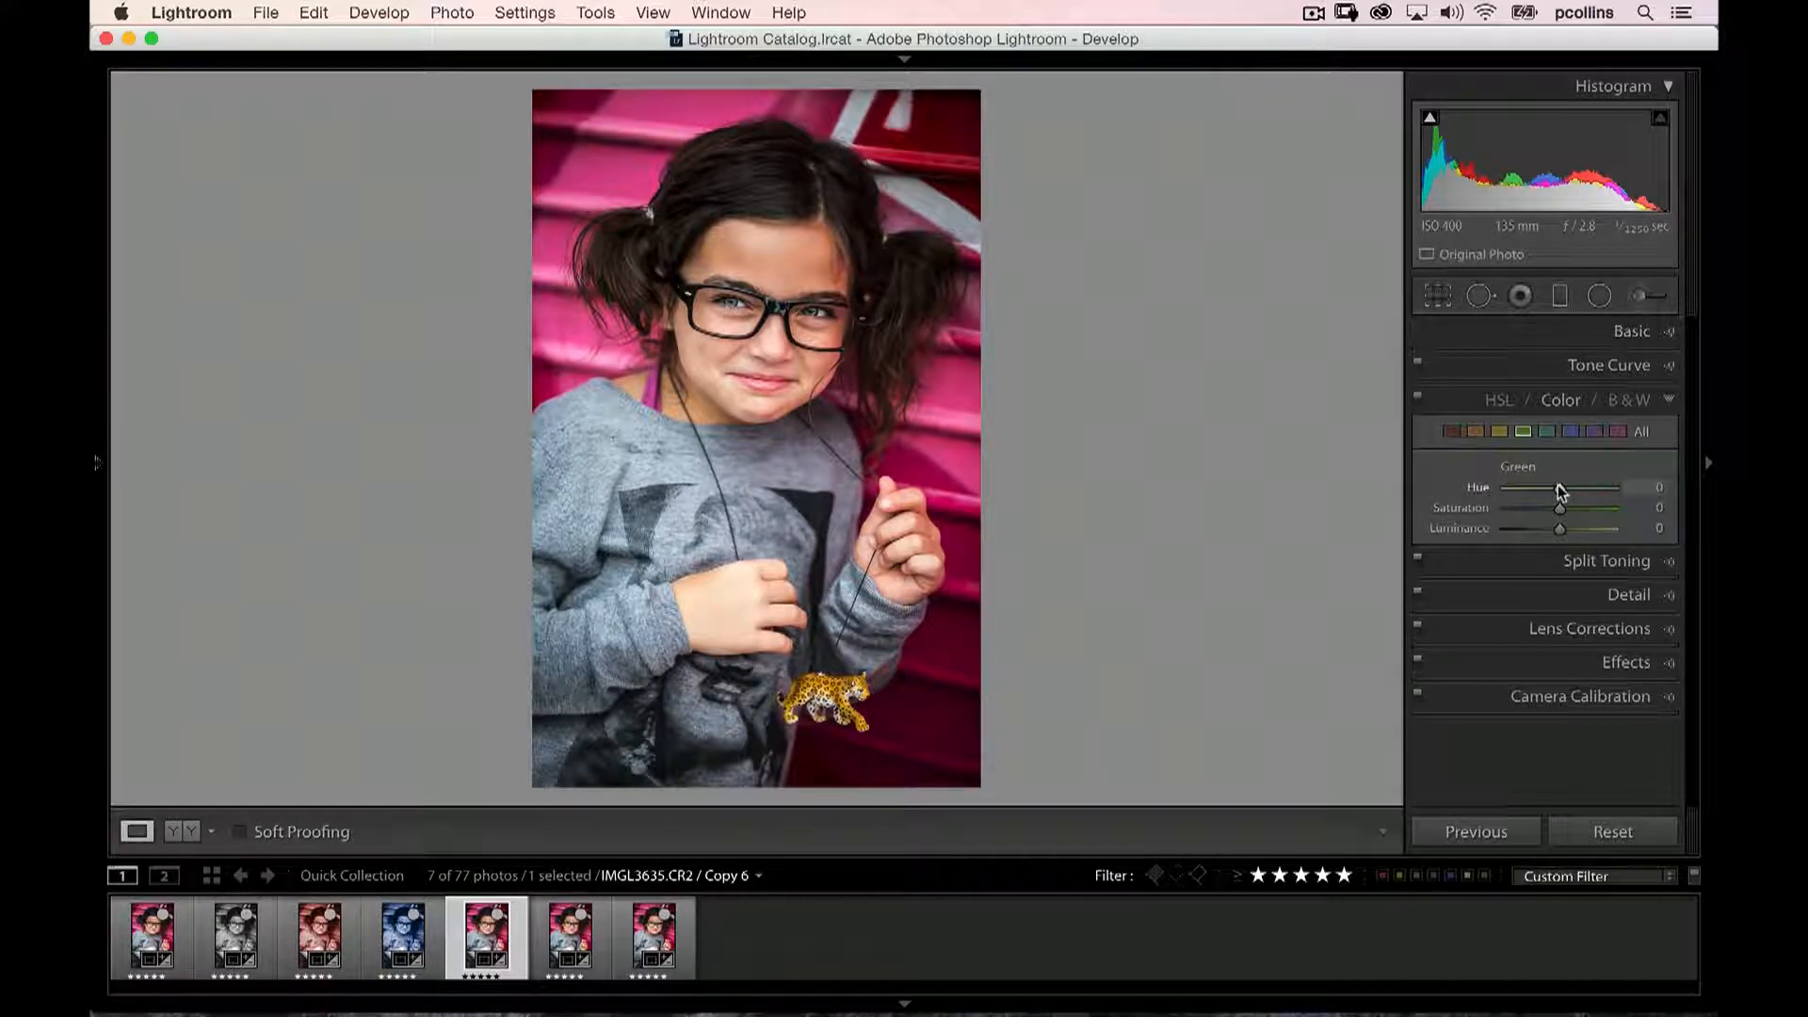
drag(1560, 488, 1626, 529)
click(1590, 435)
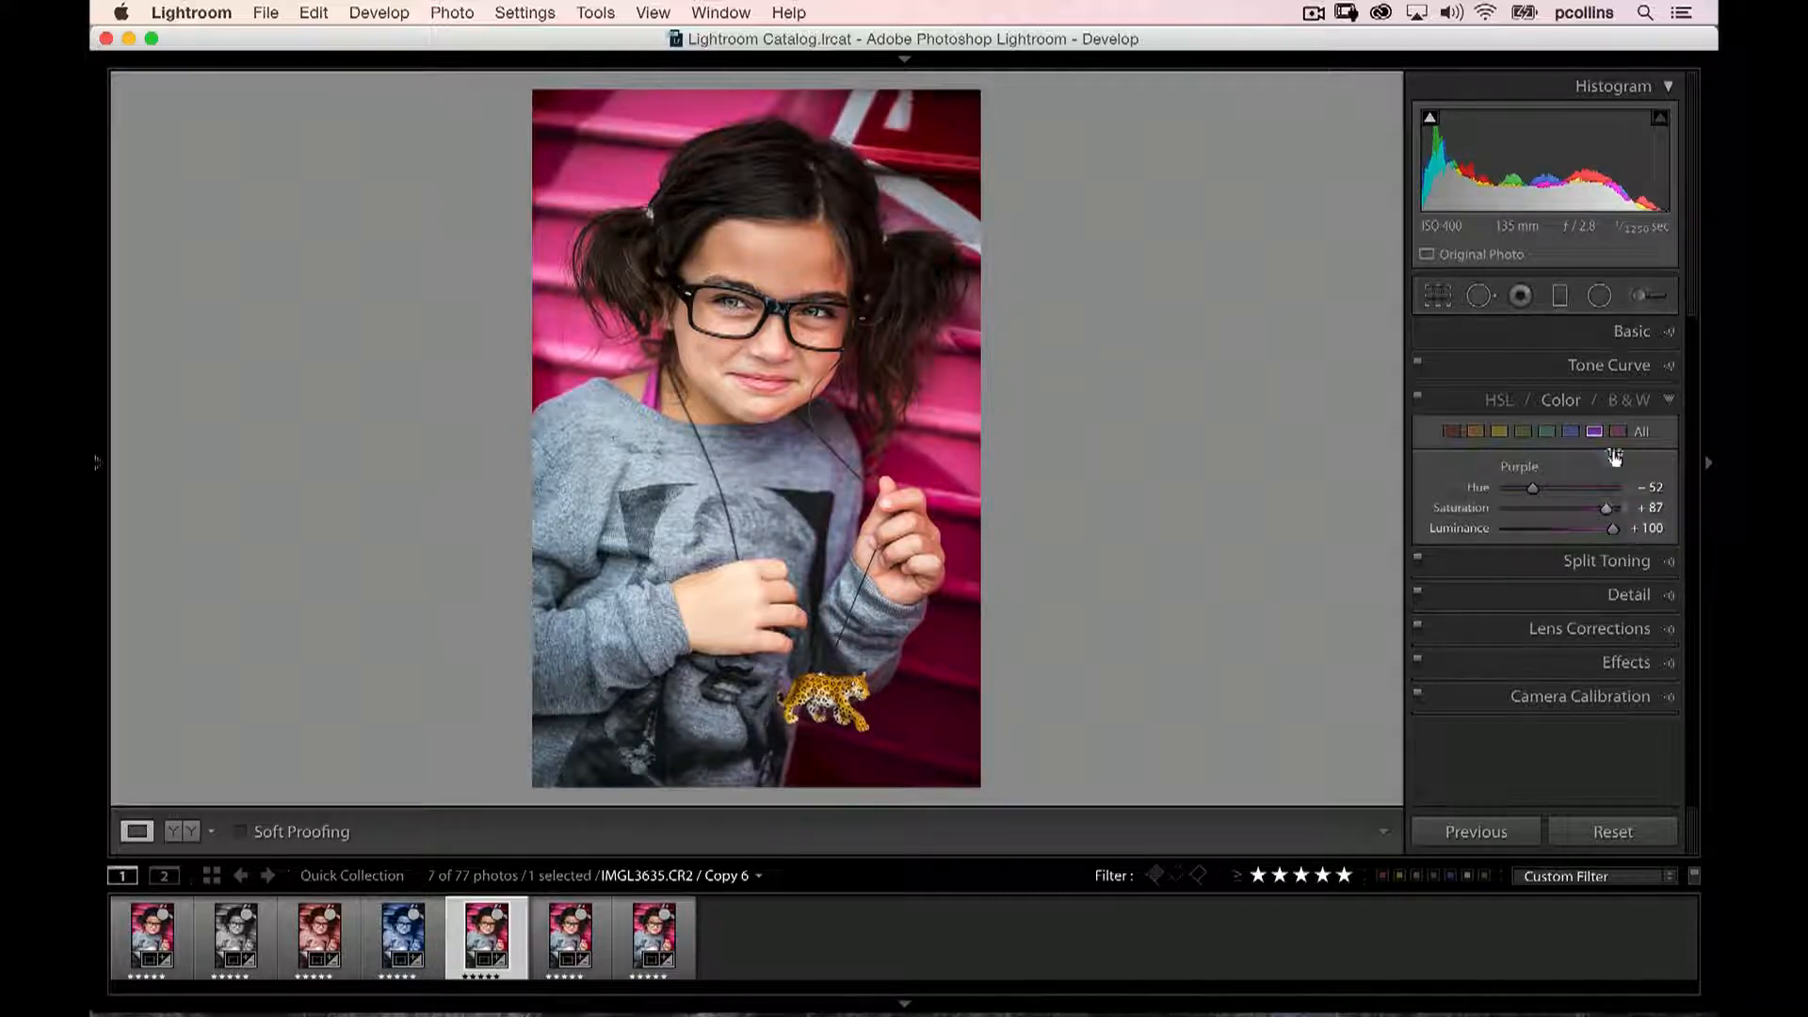
Convert the fifth version to black and white and darken tones with targeted adjustment to Red -69, Blue -100, Purple +4, Magenta 0
click(1629, 399)
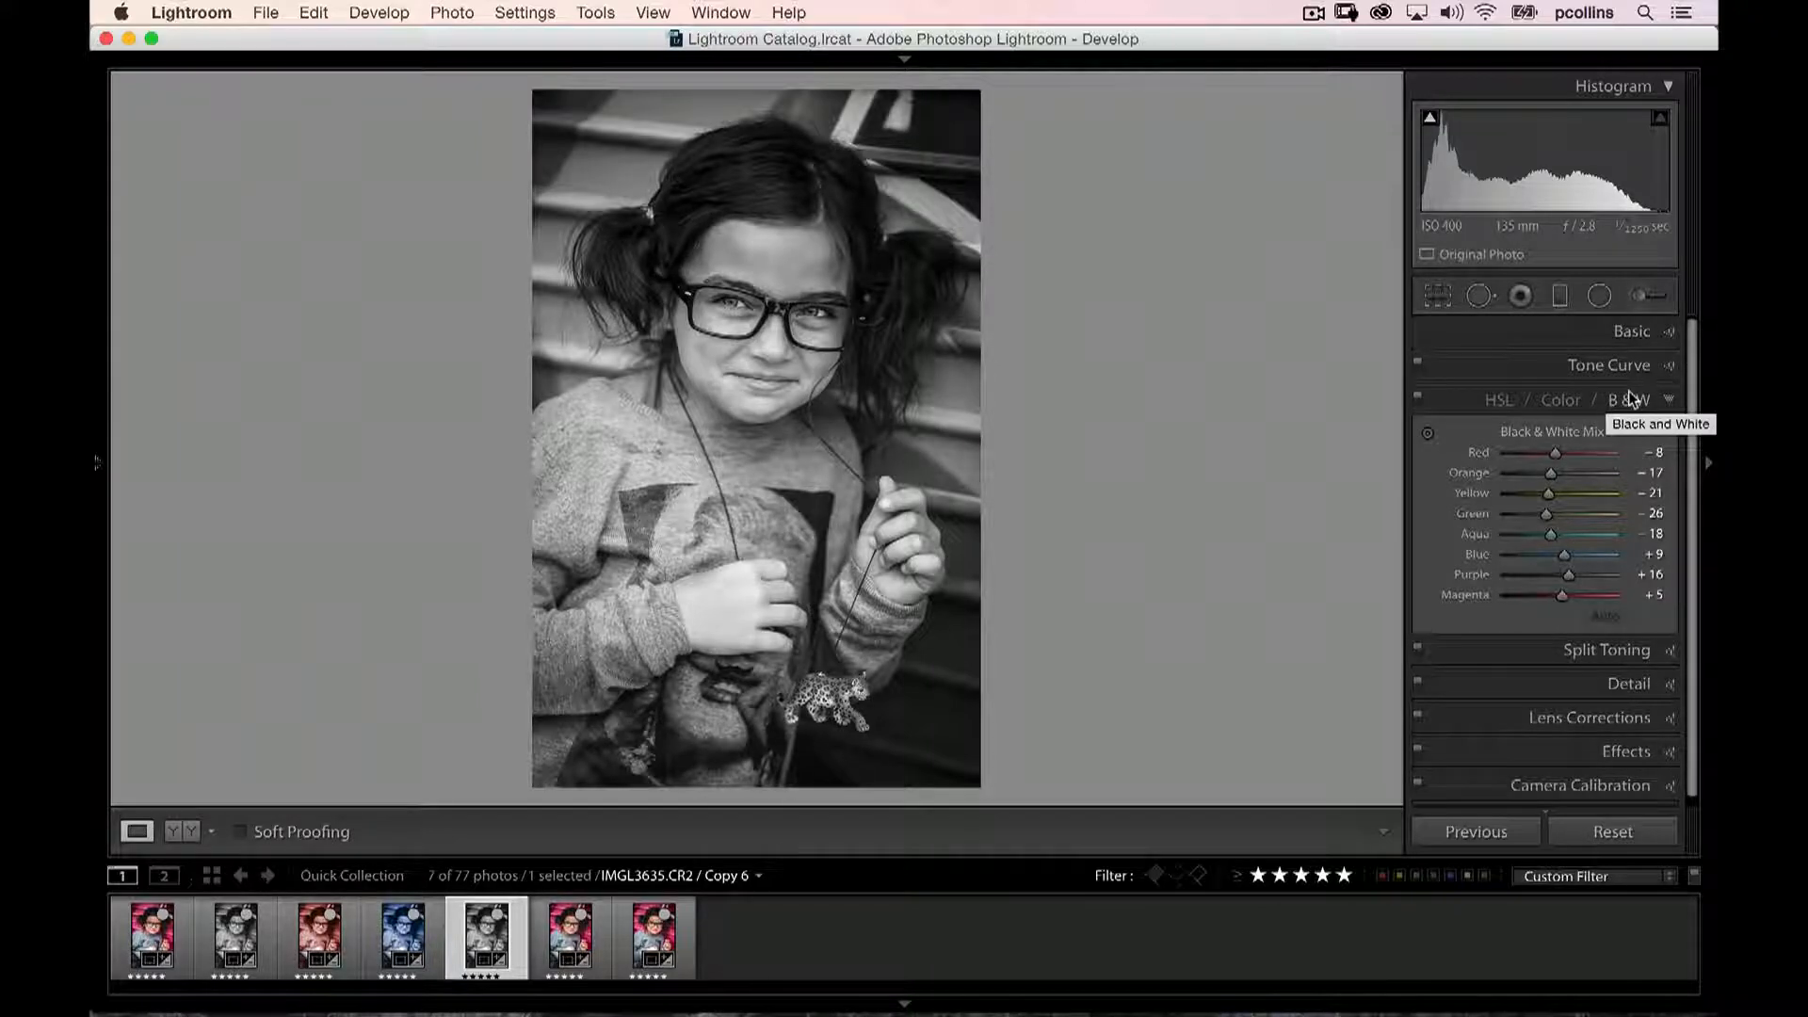
click(1427, 433)
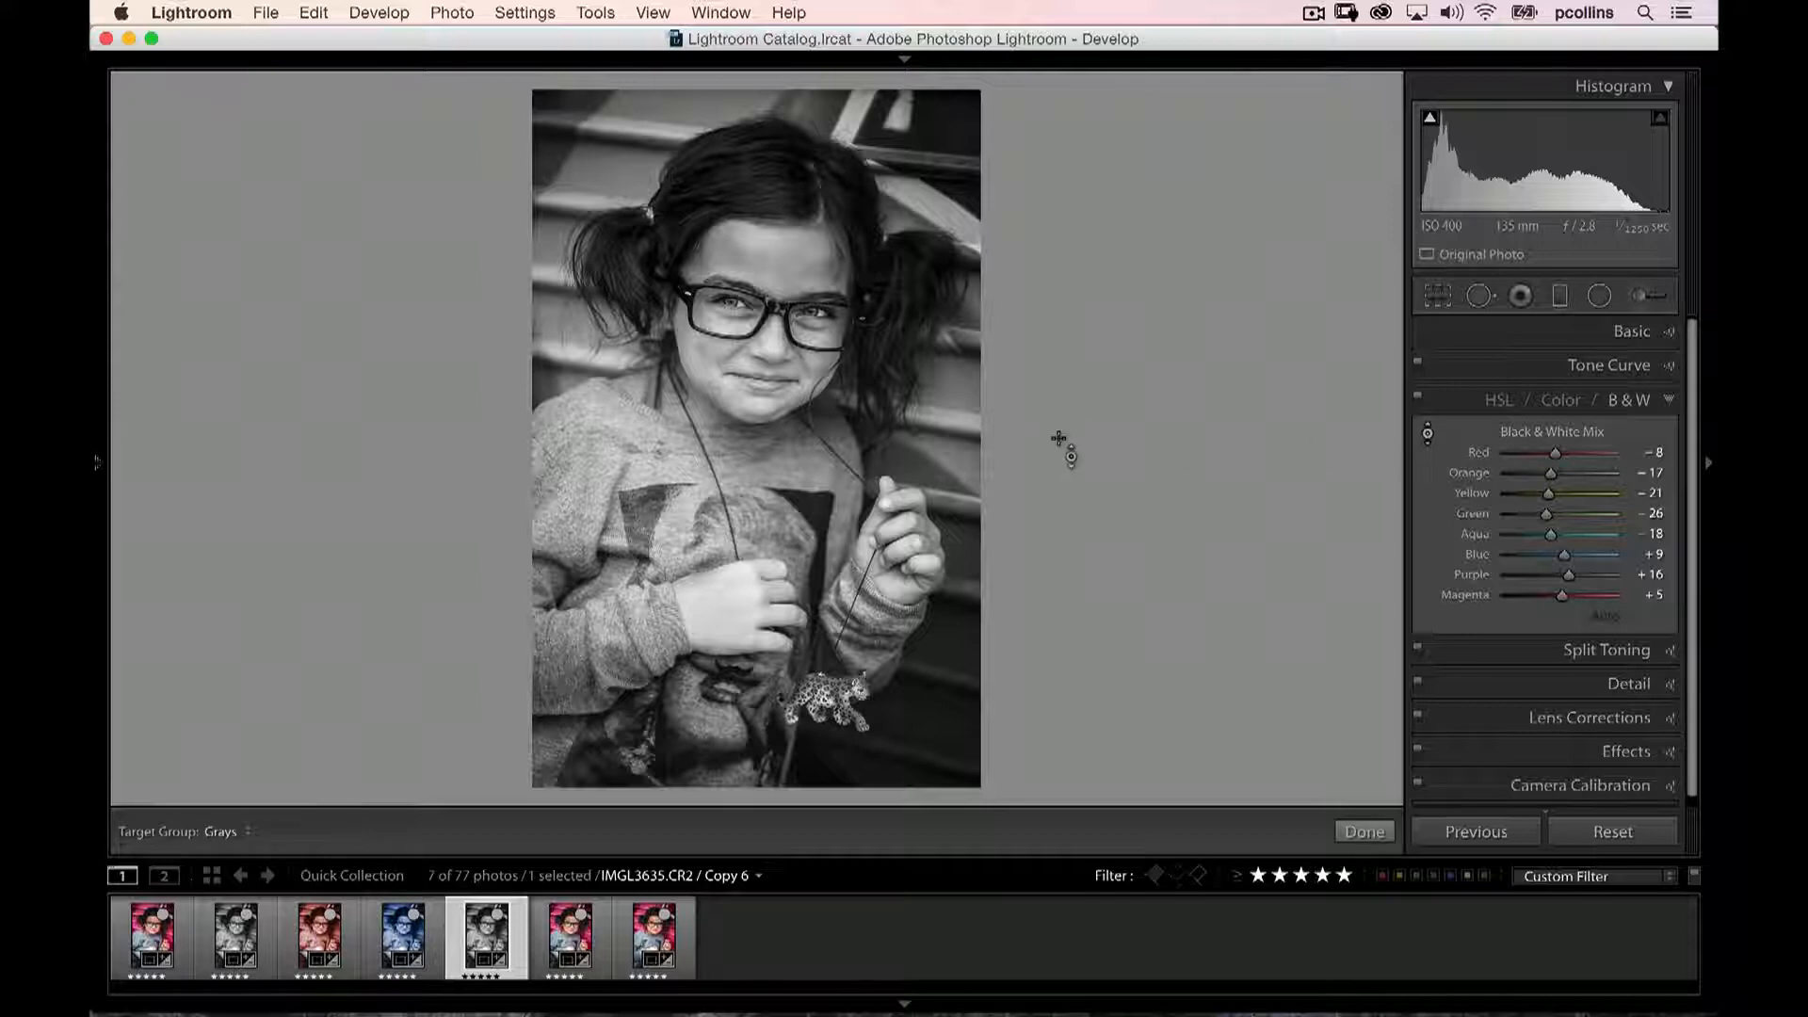
drag(756, 530, 756, 689)
drag(597, 164, 597, 242)
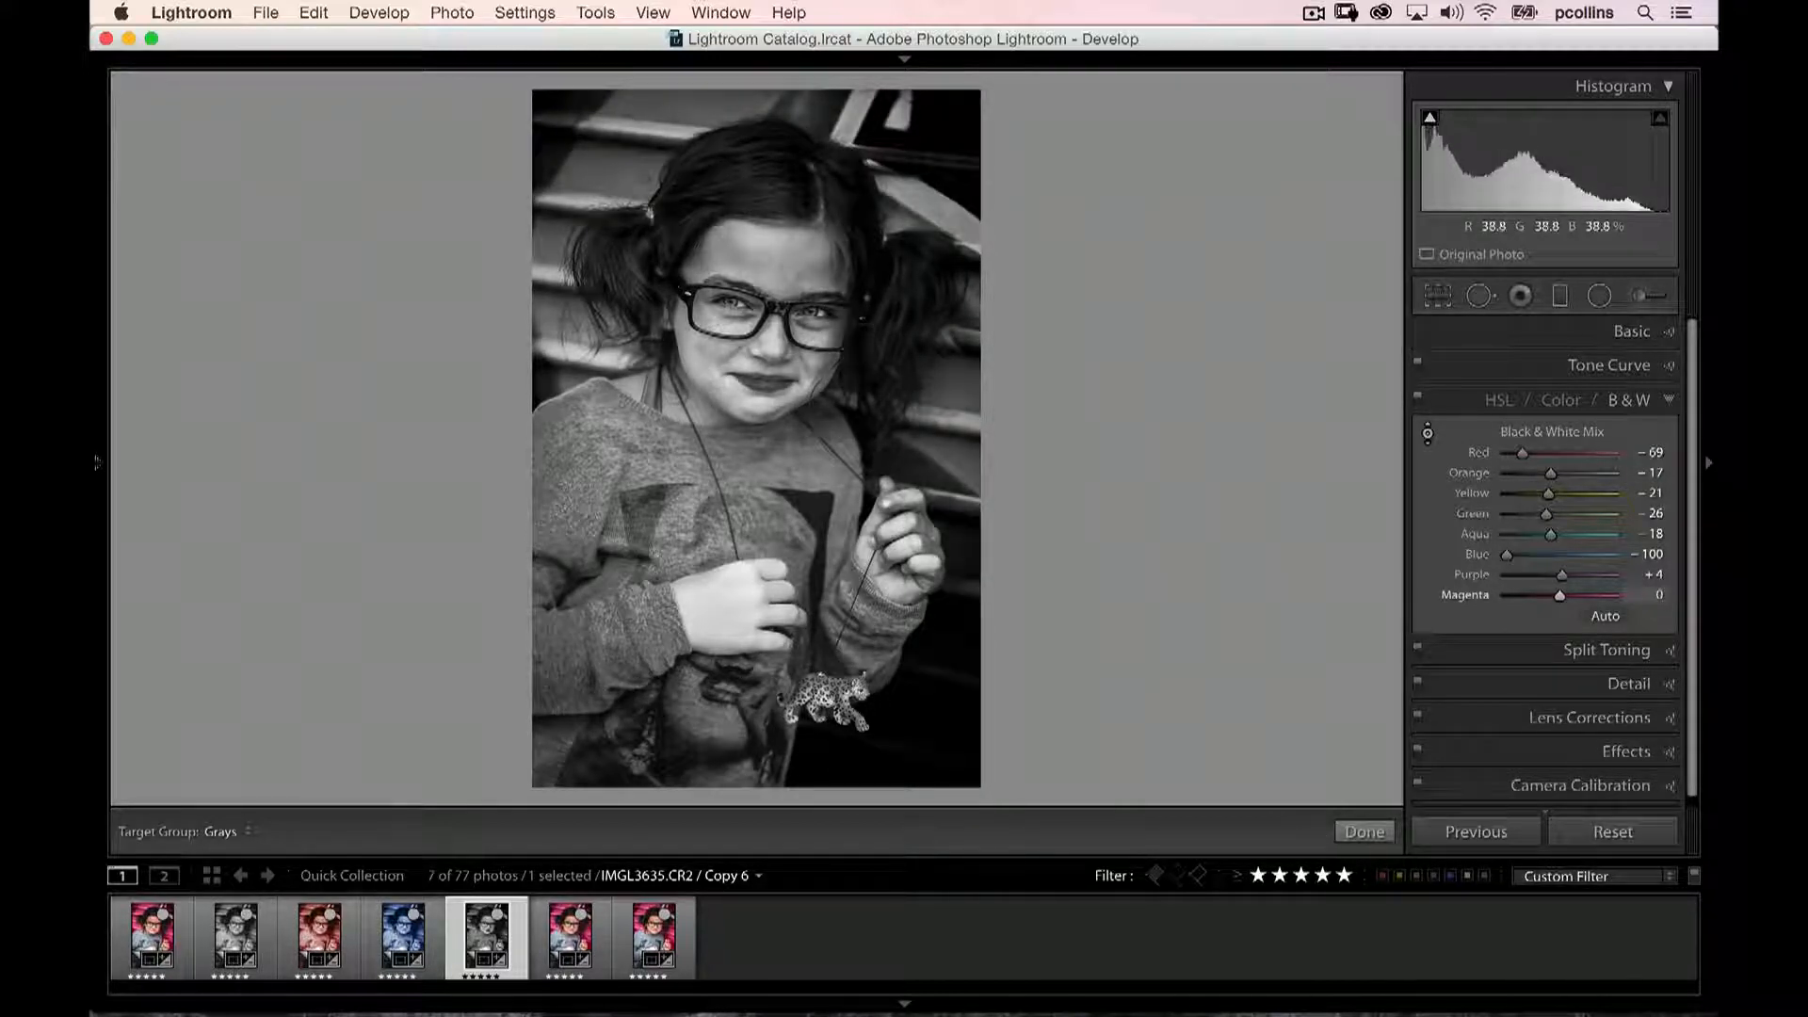
Apply the previous photo's settings to the sixth version and lighten the lip area with targeted adjustment to Red -45, Orange -13
click(591, 937)
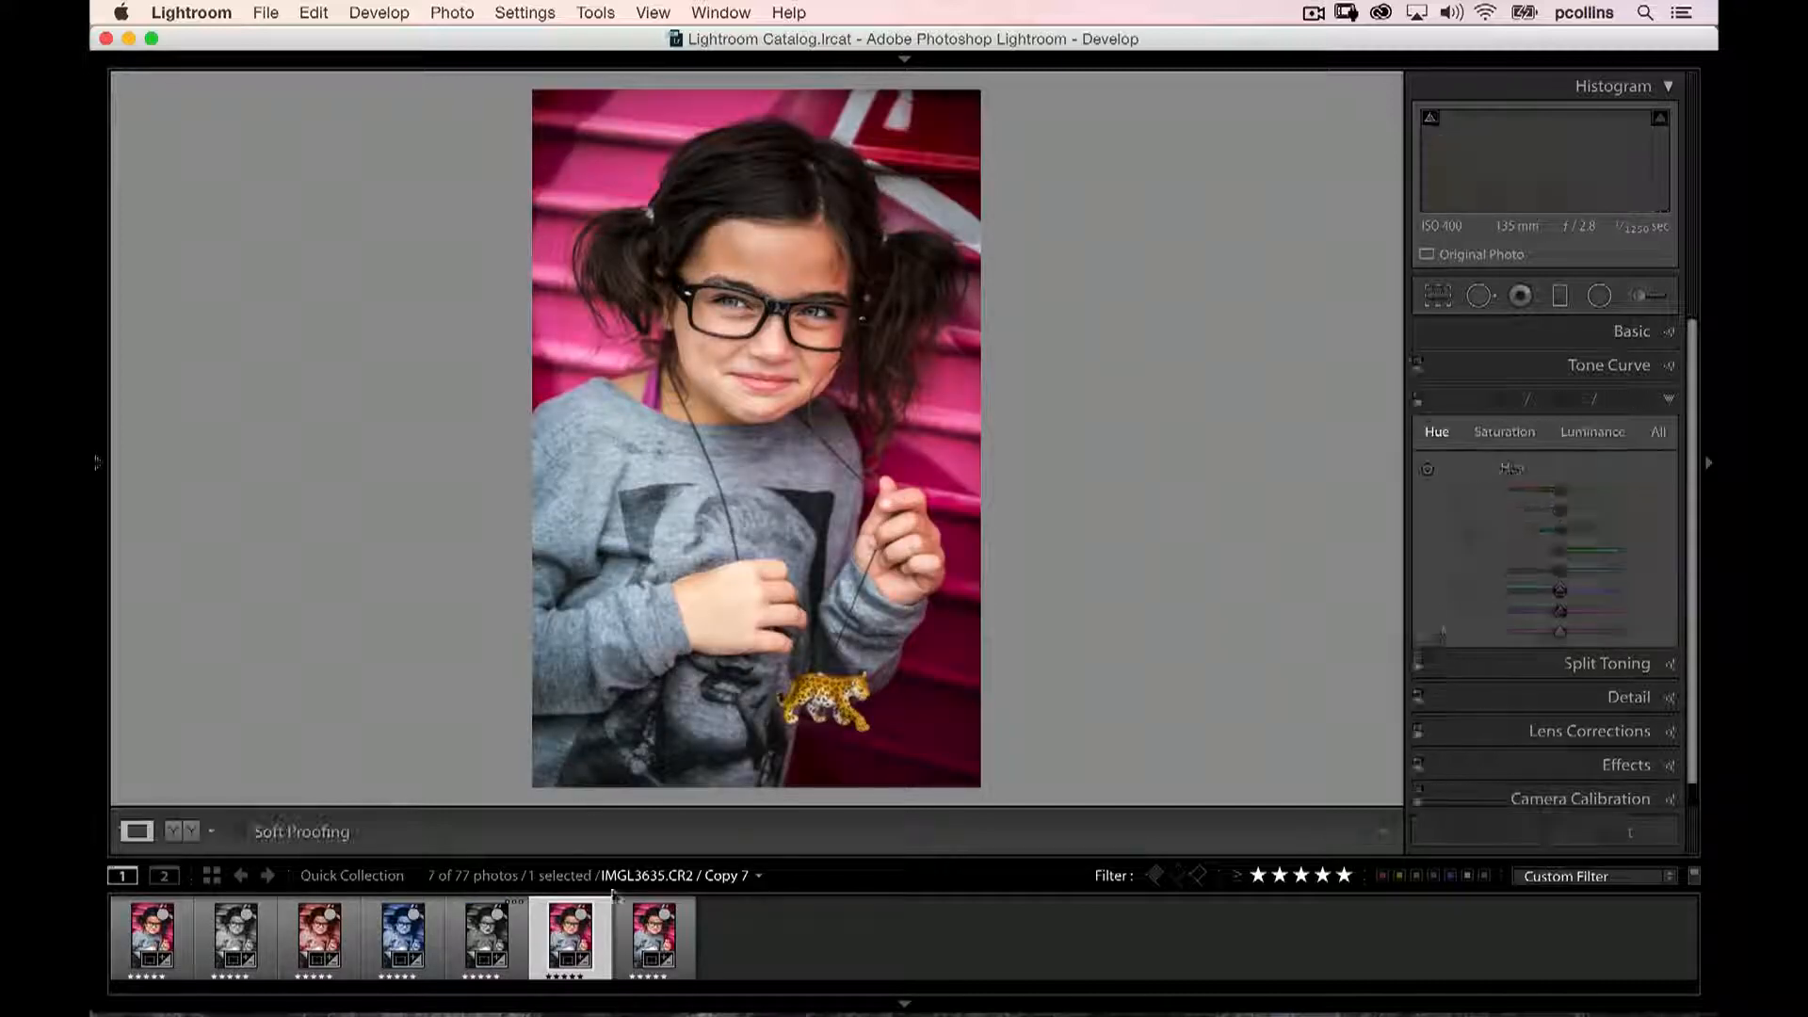
click(1477, 832)
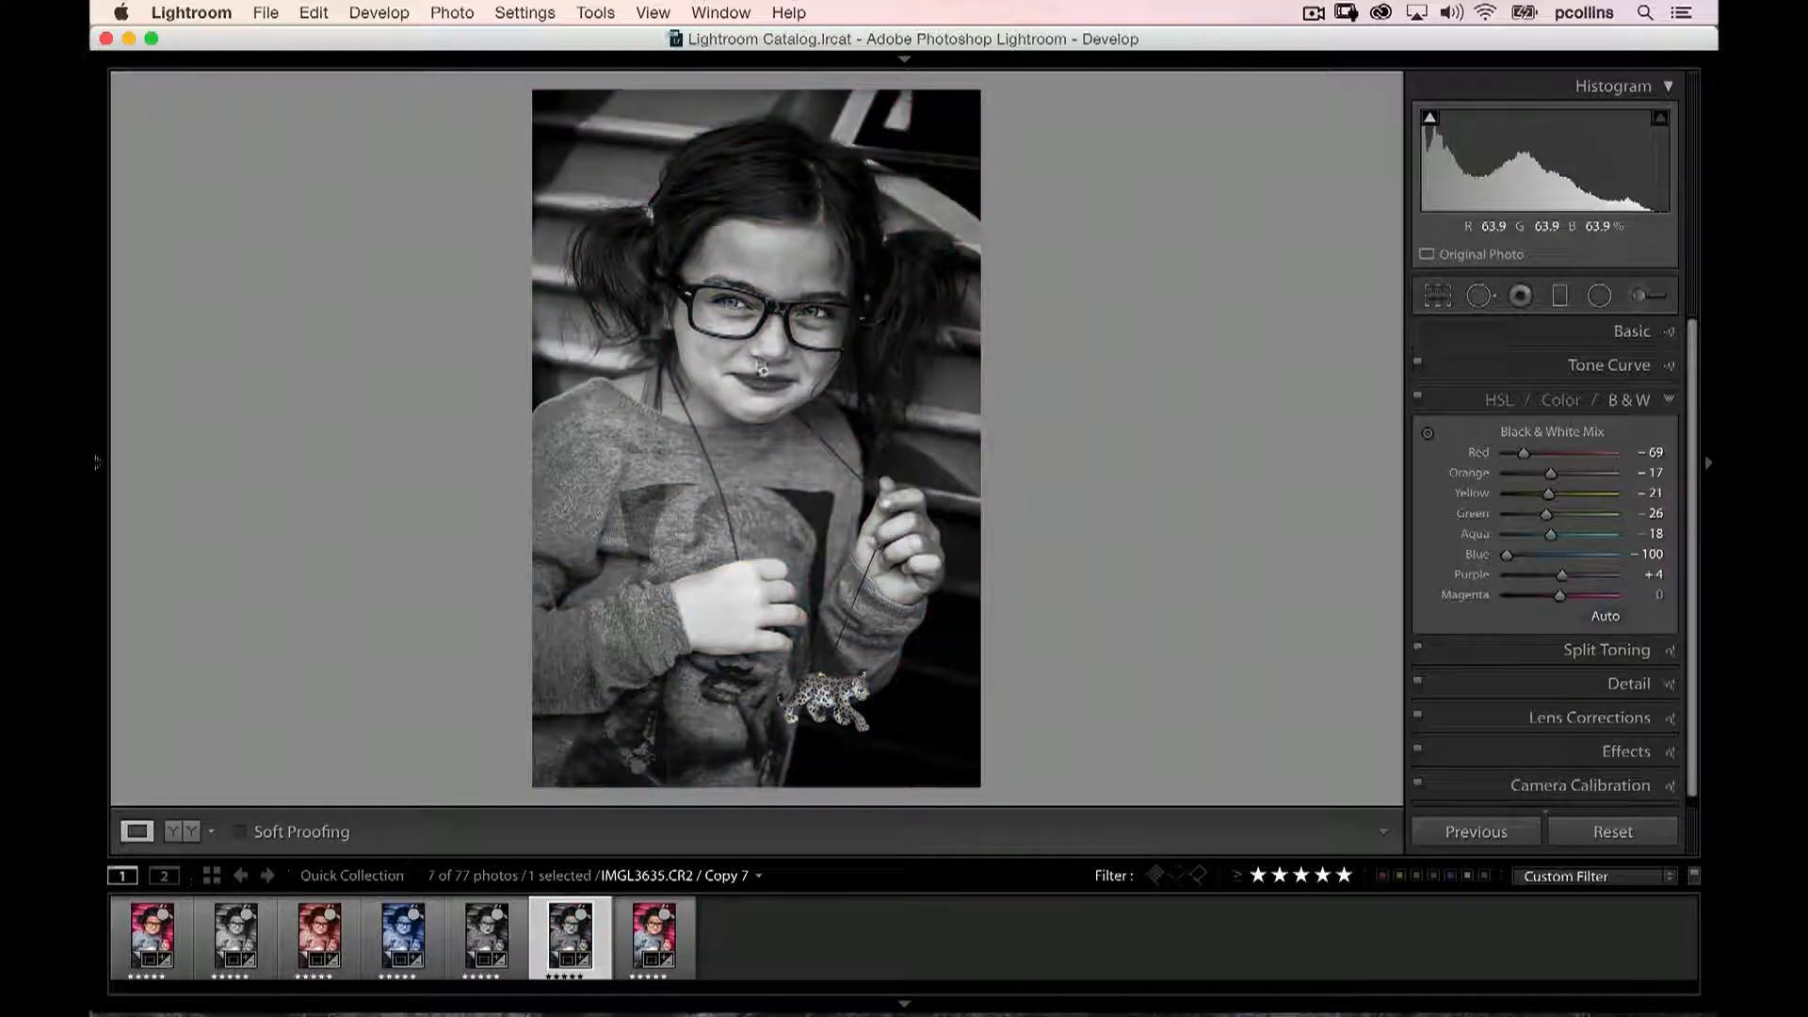
click(1428, 435)
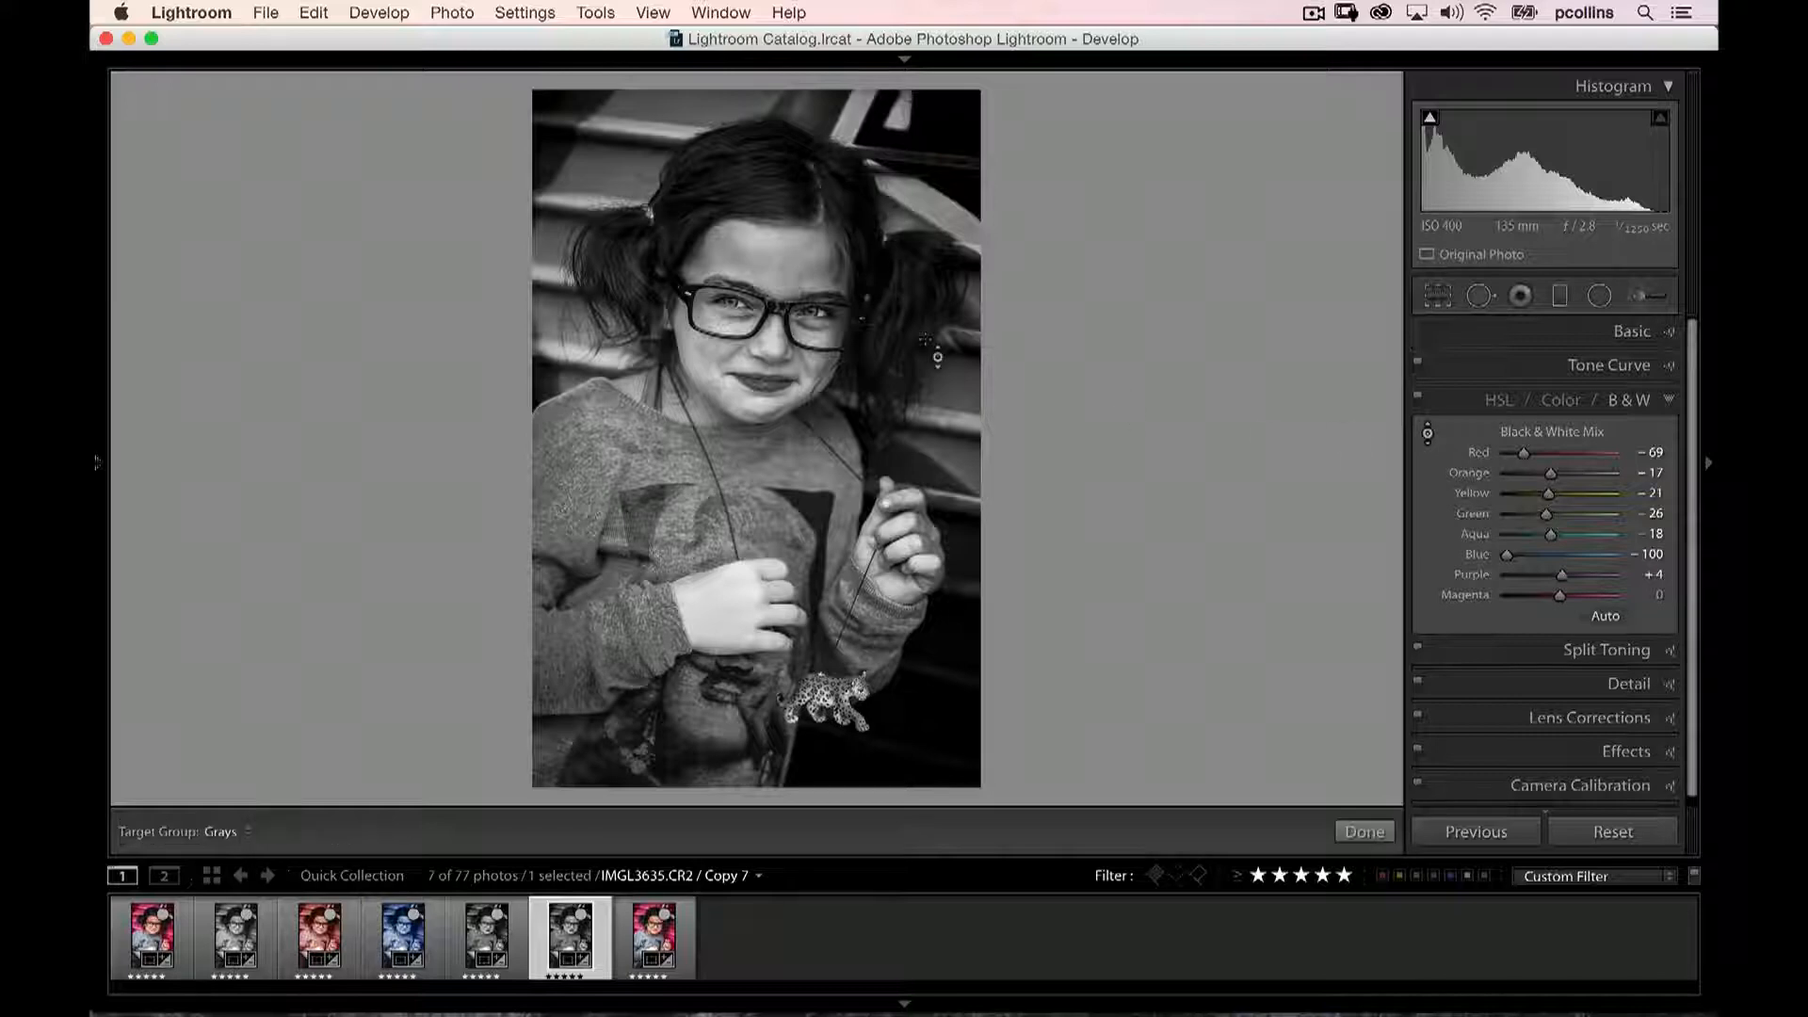
drag(796, 405, 777, 372)
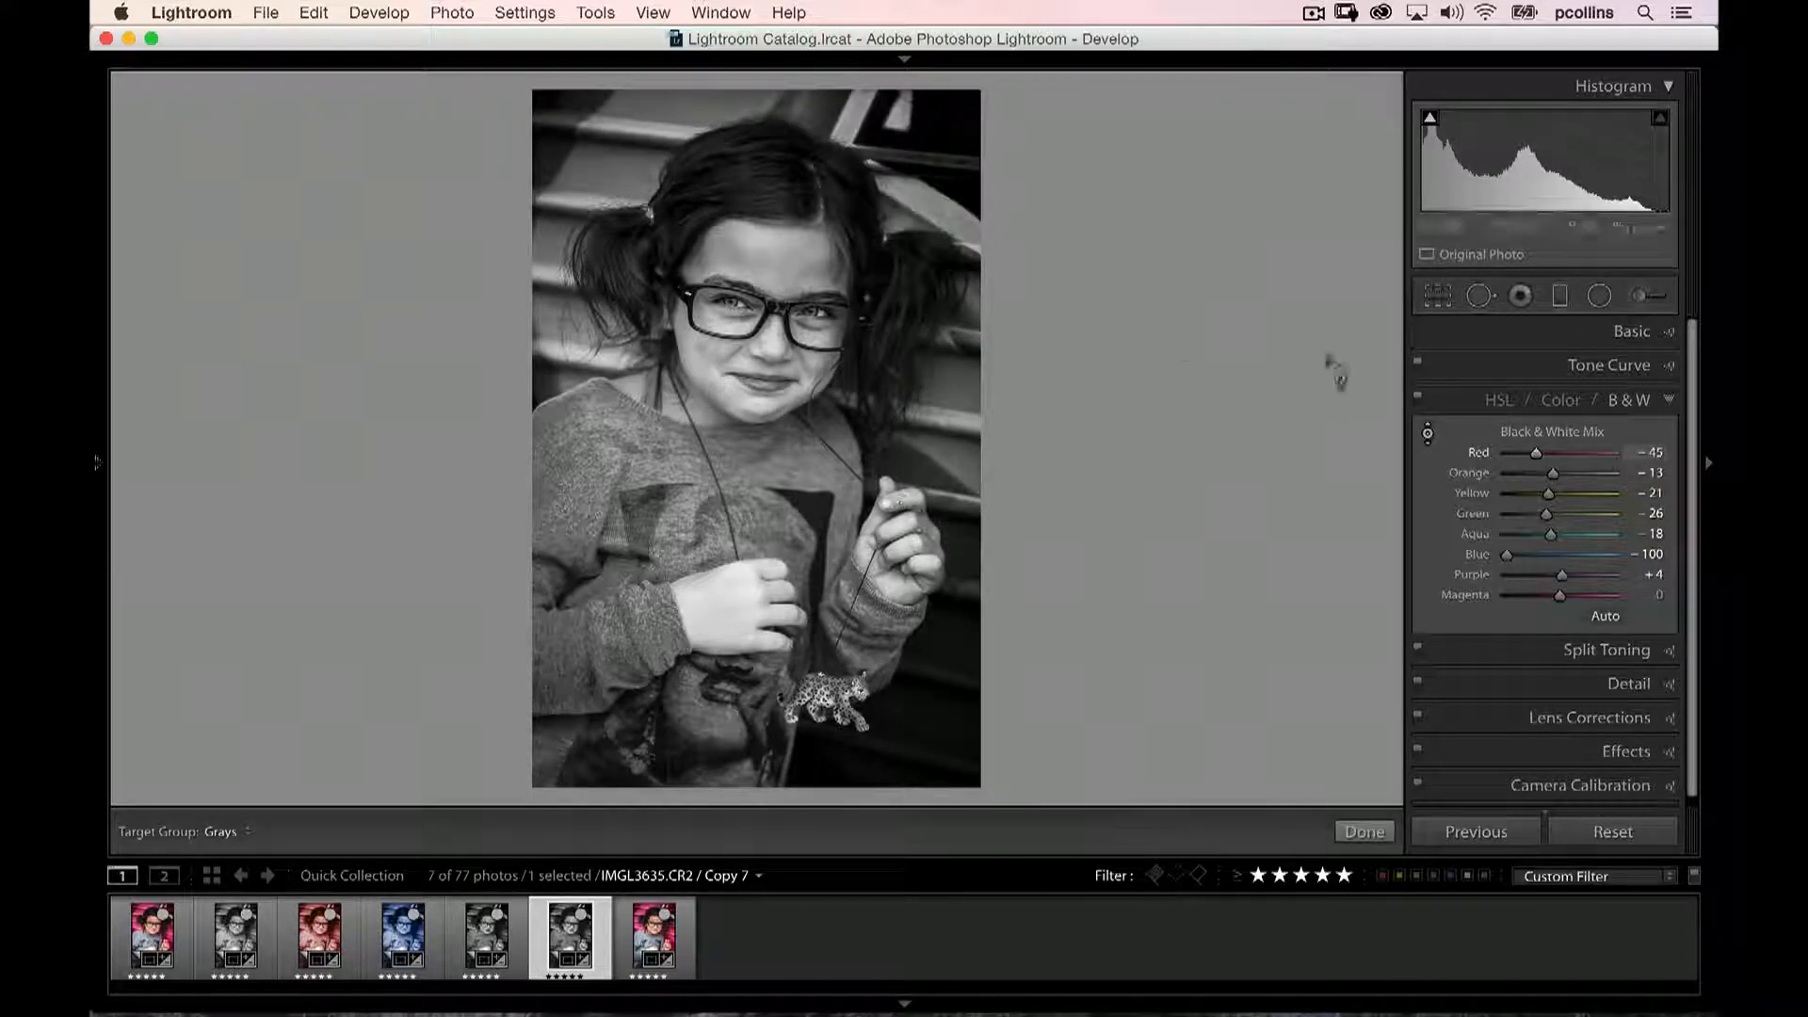
Add film grain to the sixth version with amount 57 and size 82
click(1639, 755)
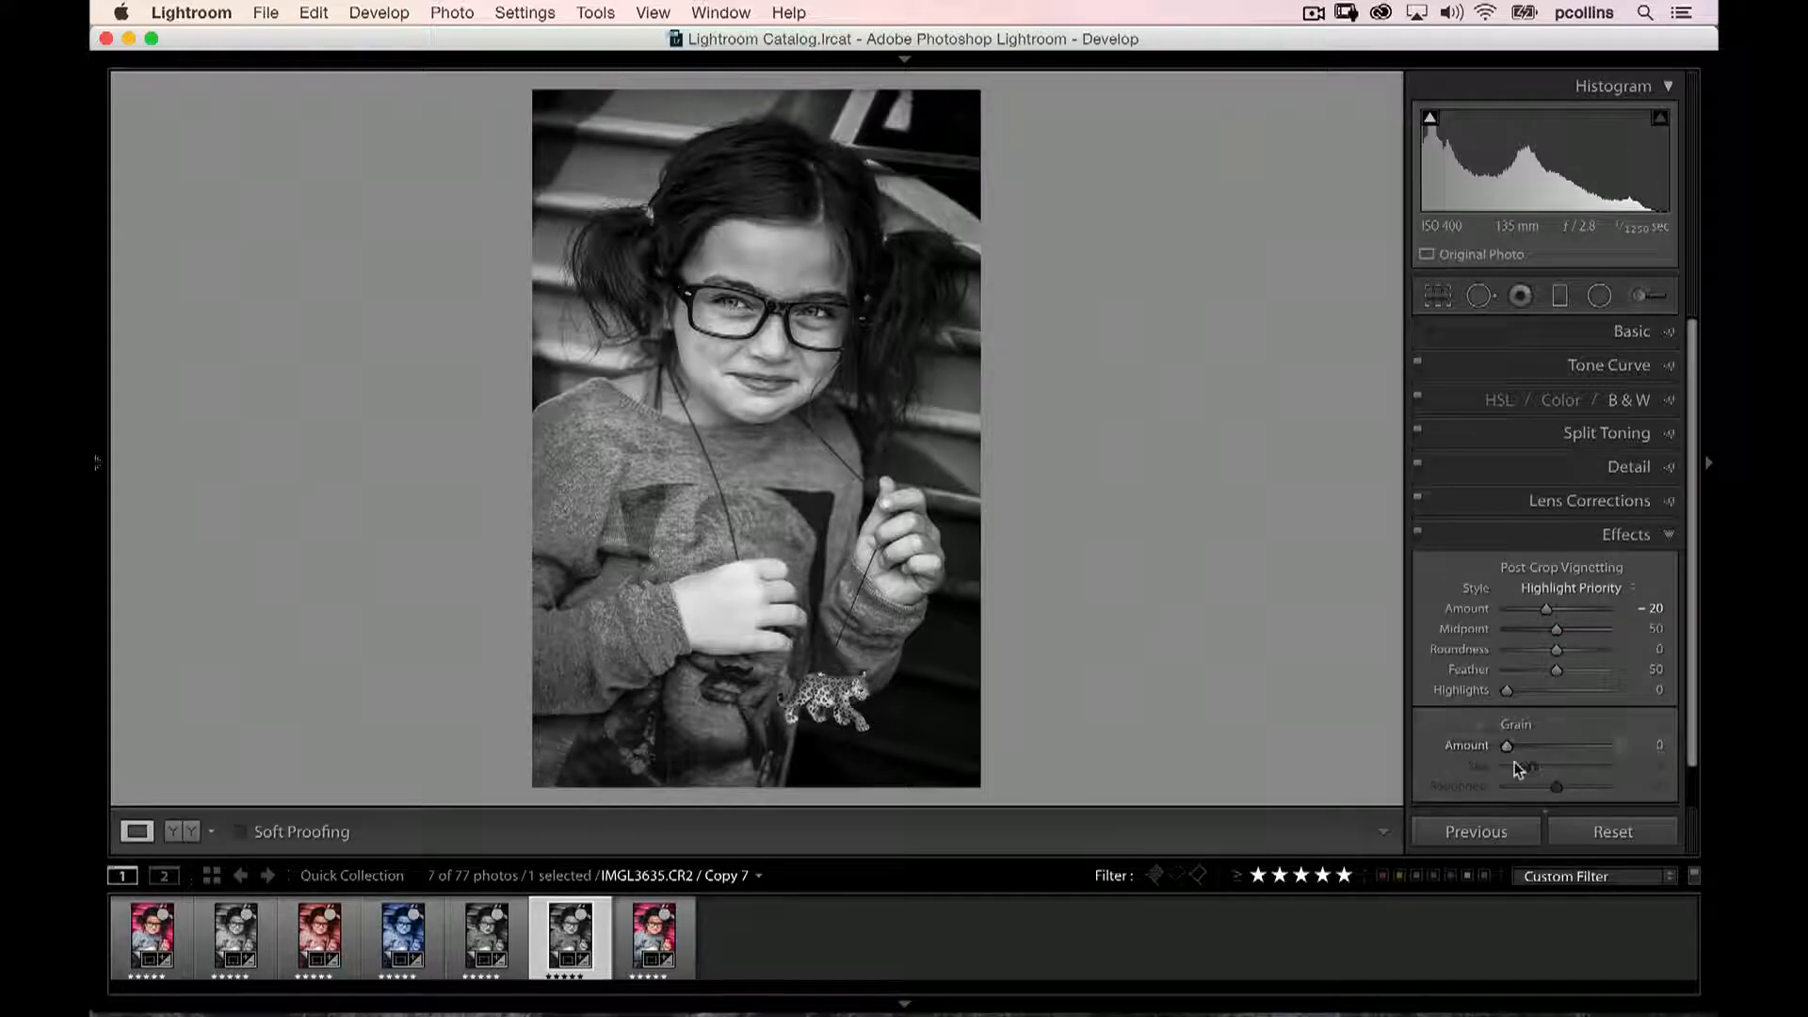
drag(1507, 746, 1587, 766)
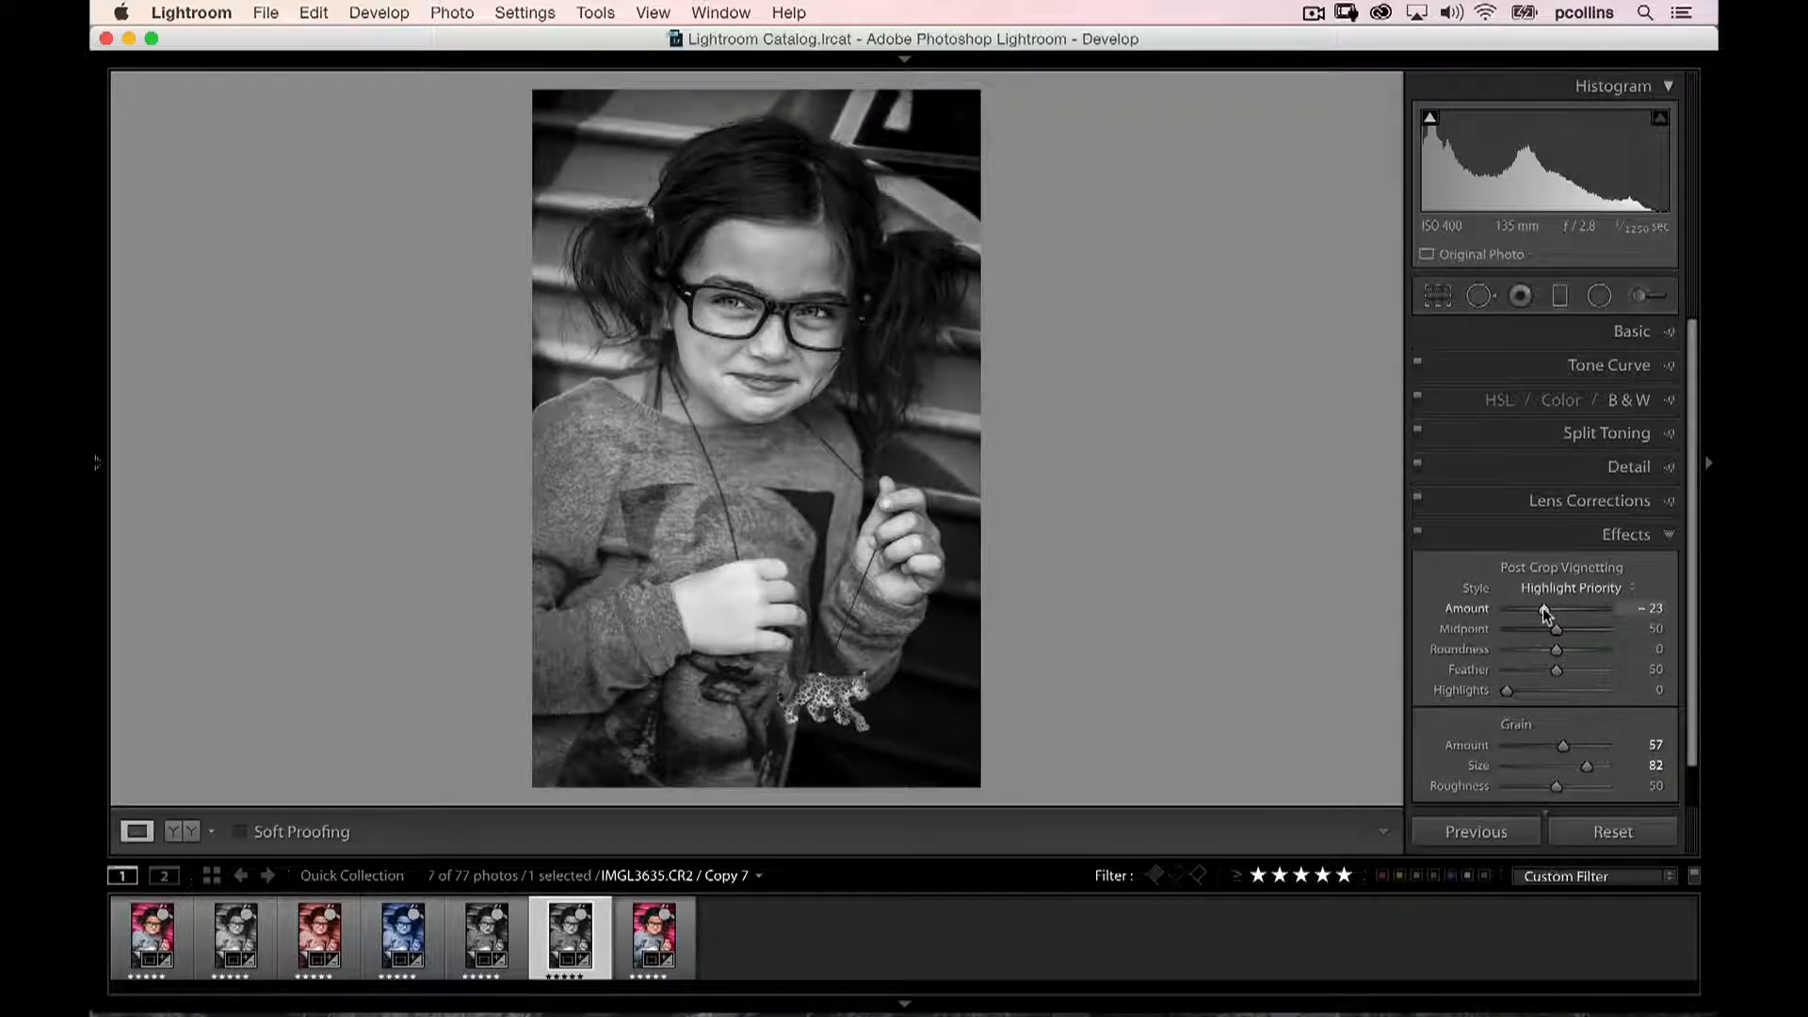
Set the sixth version's post-crop vignetting amount to -31 and apply its settings to the seventh version
drag(1546, 613, 1541, 613)
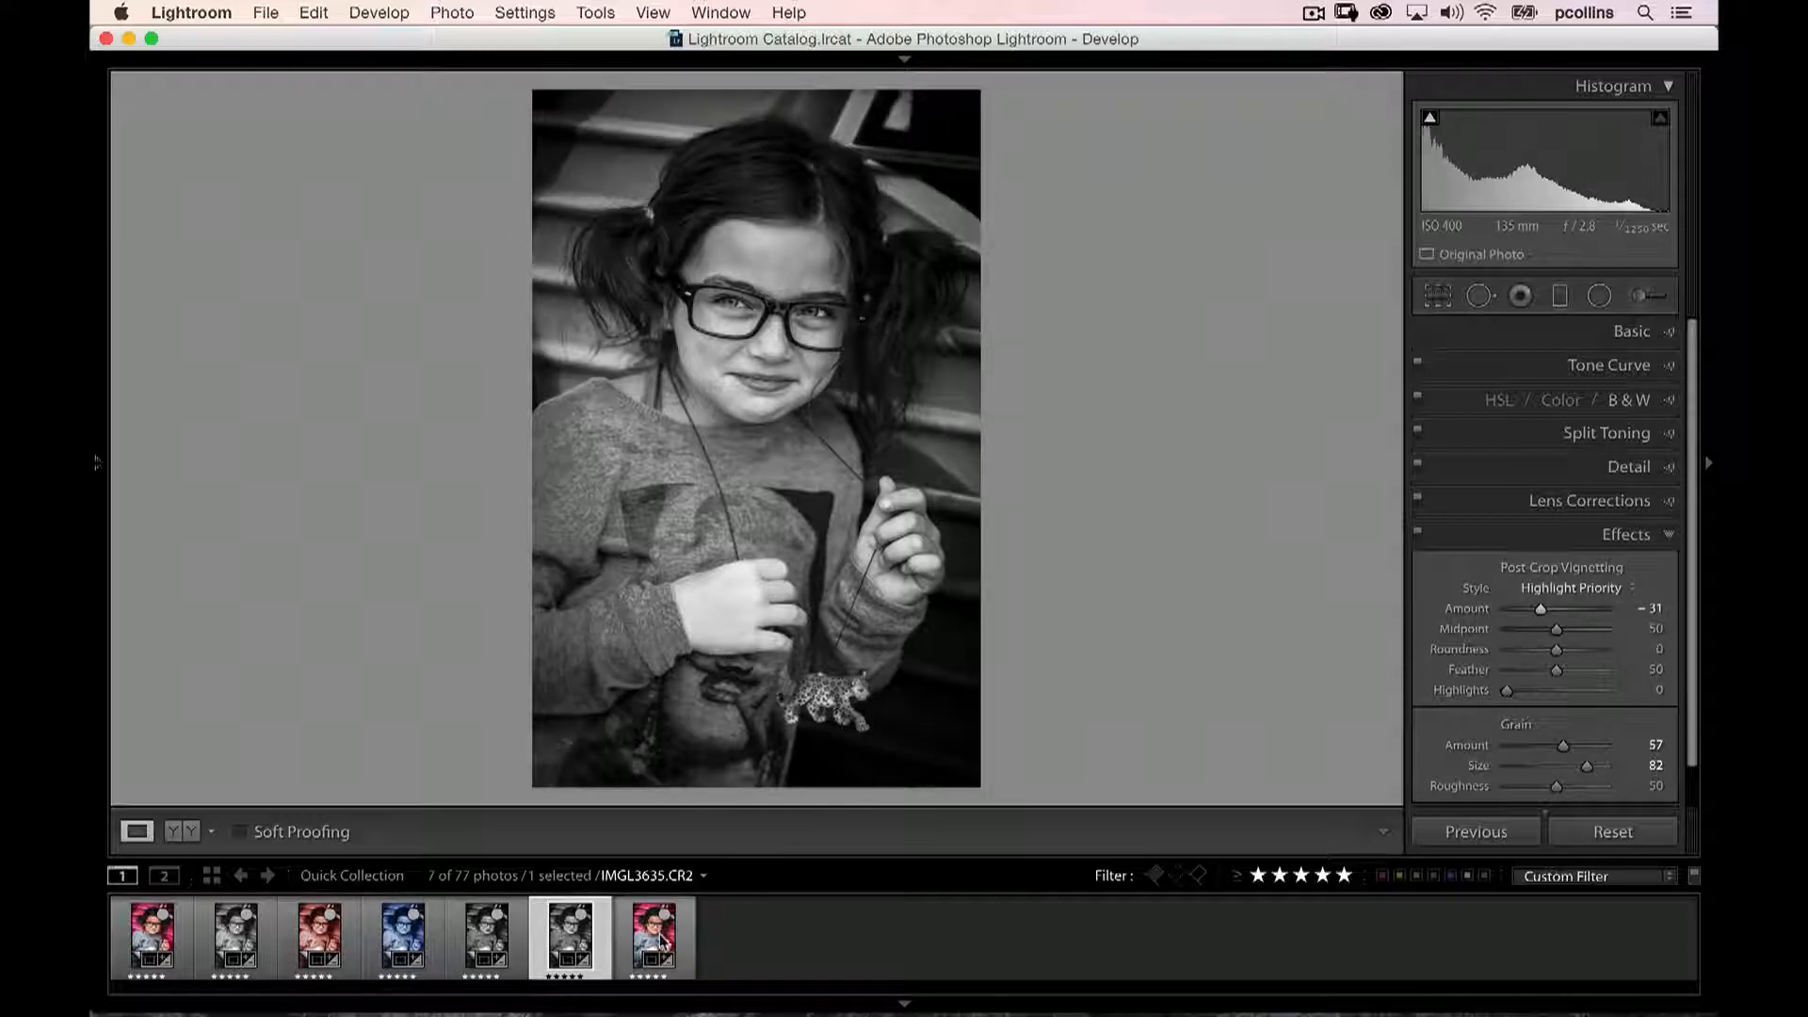
click(662, 942)
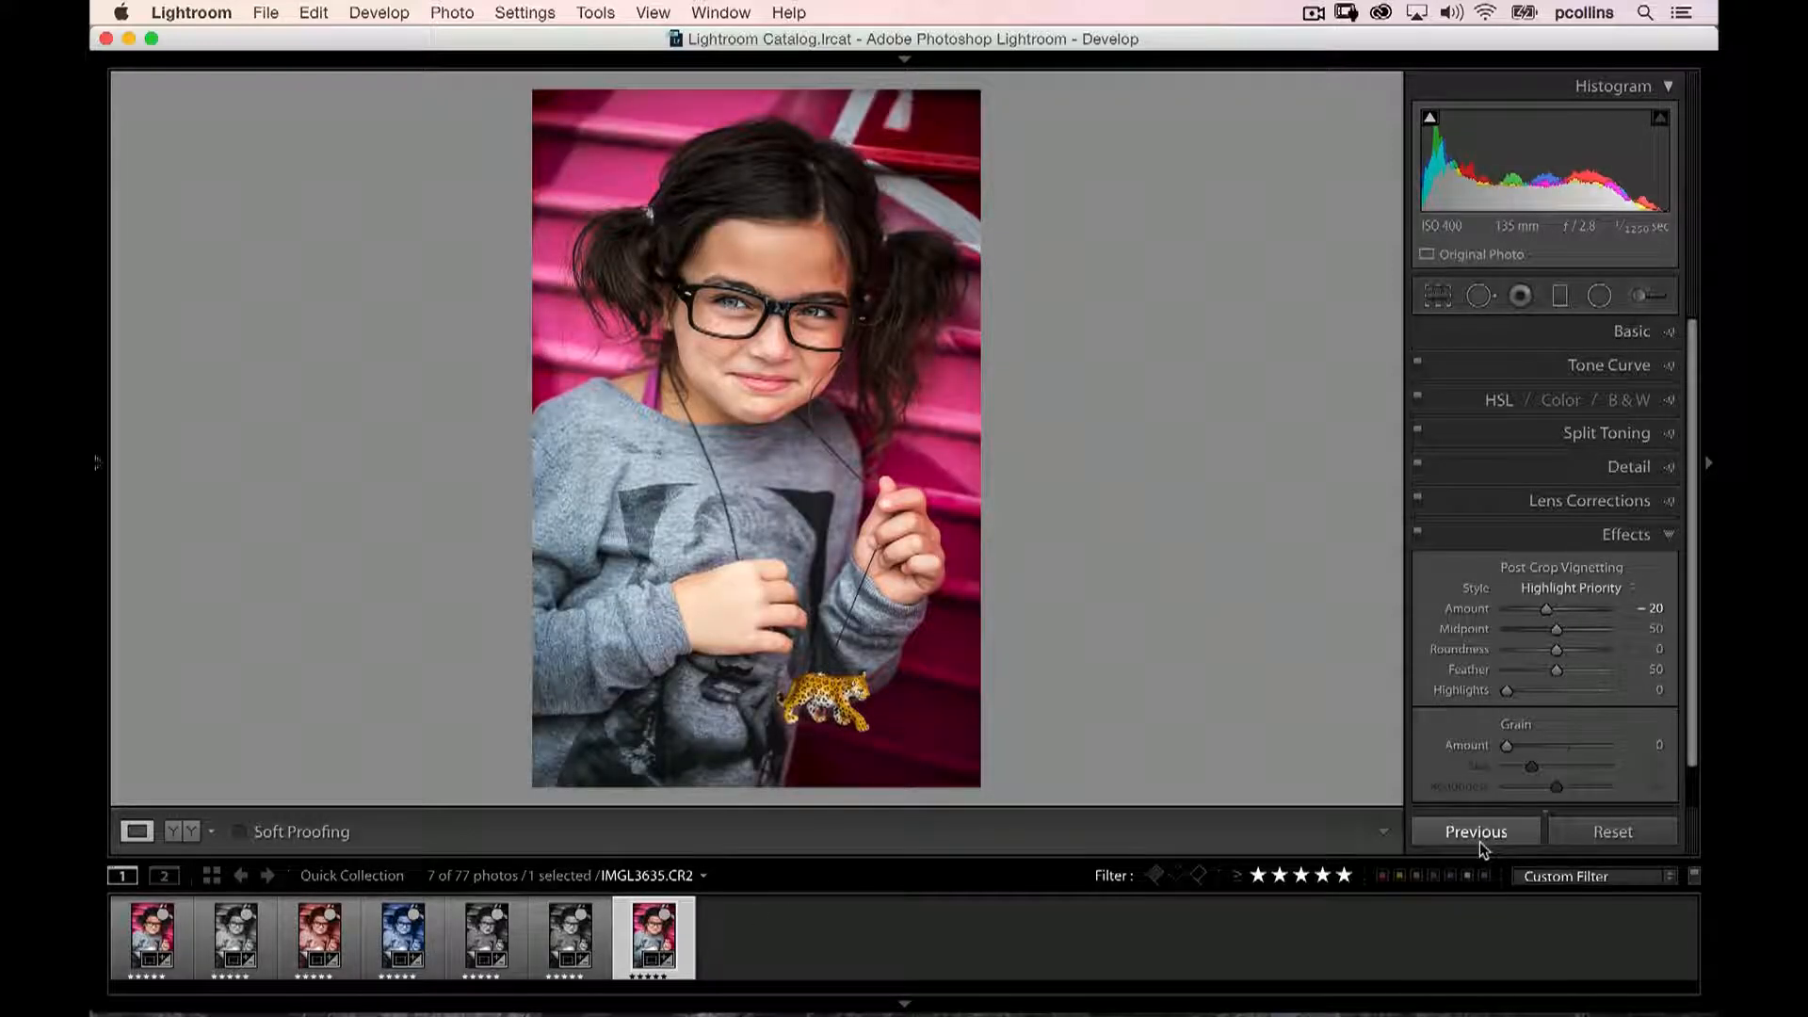
click(1478, 838)
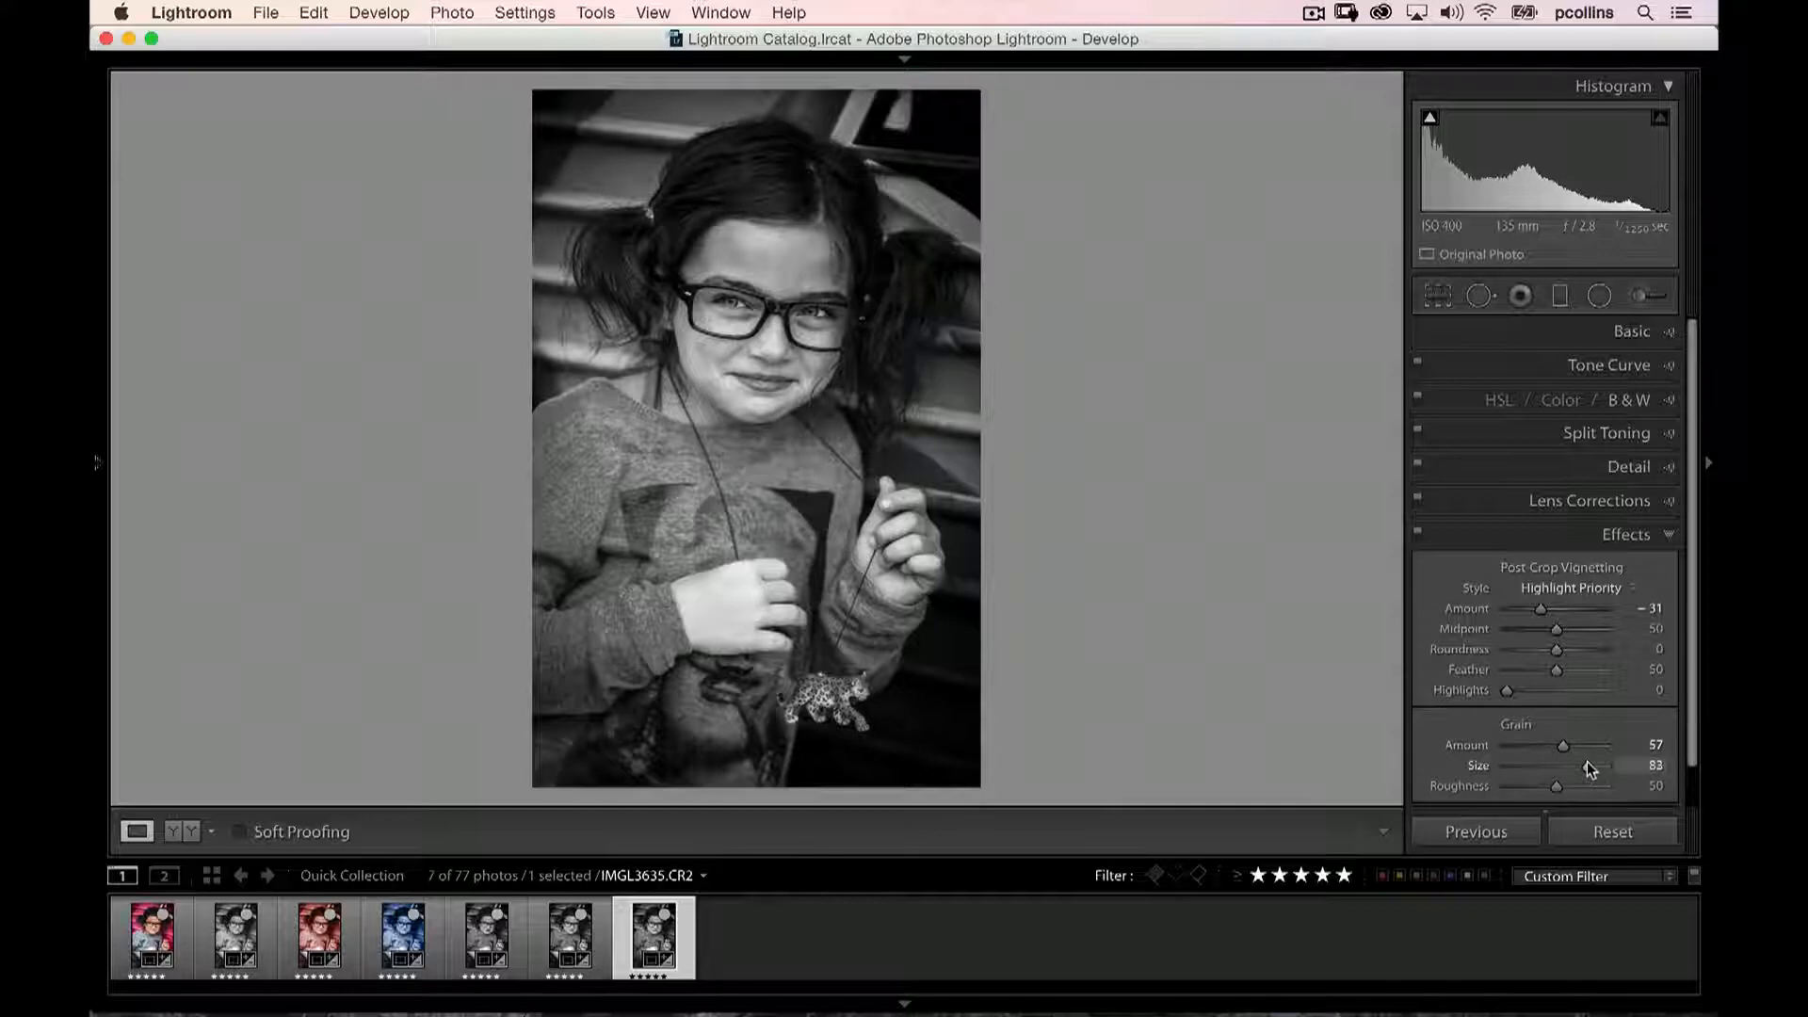
Reduce the seventh version's grain size to 44 and increase its sharpening detail
drag(1585, 763, 1550, 765)
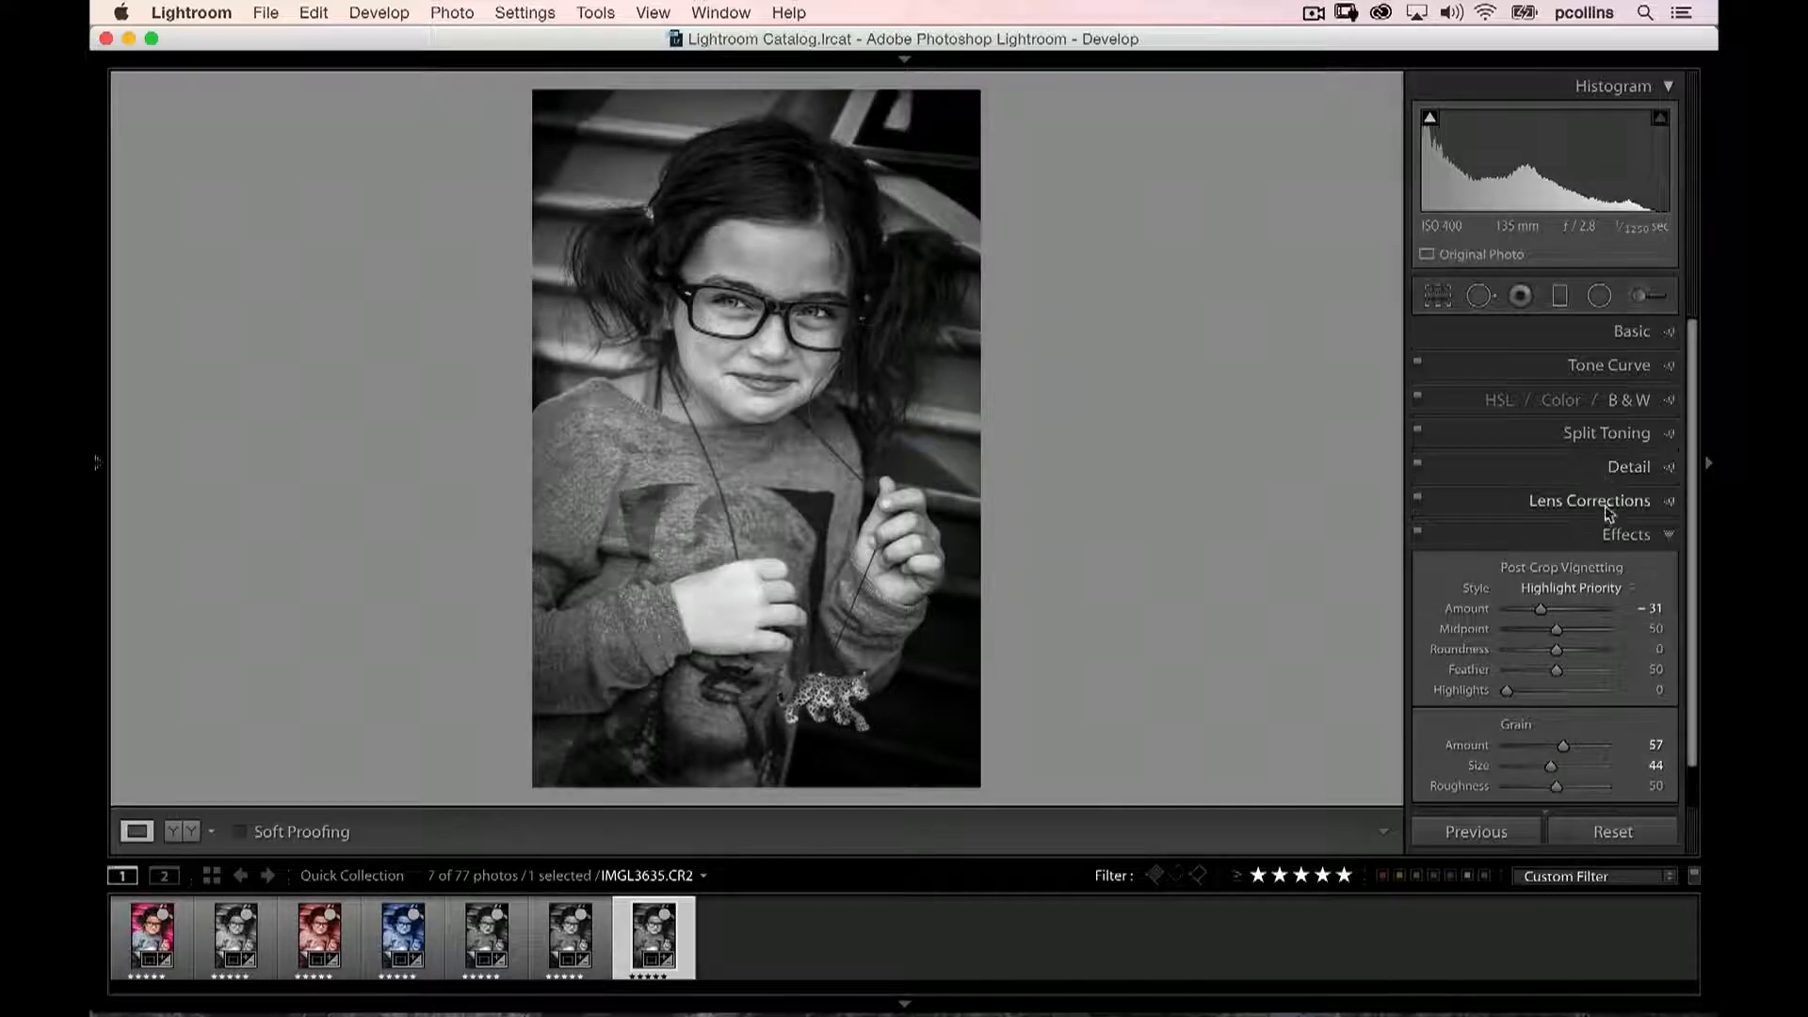
click(1616, 476)
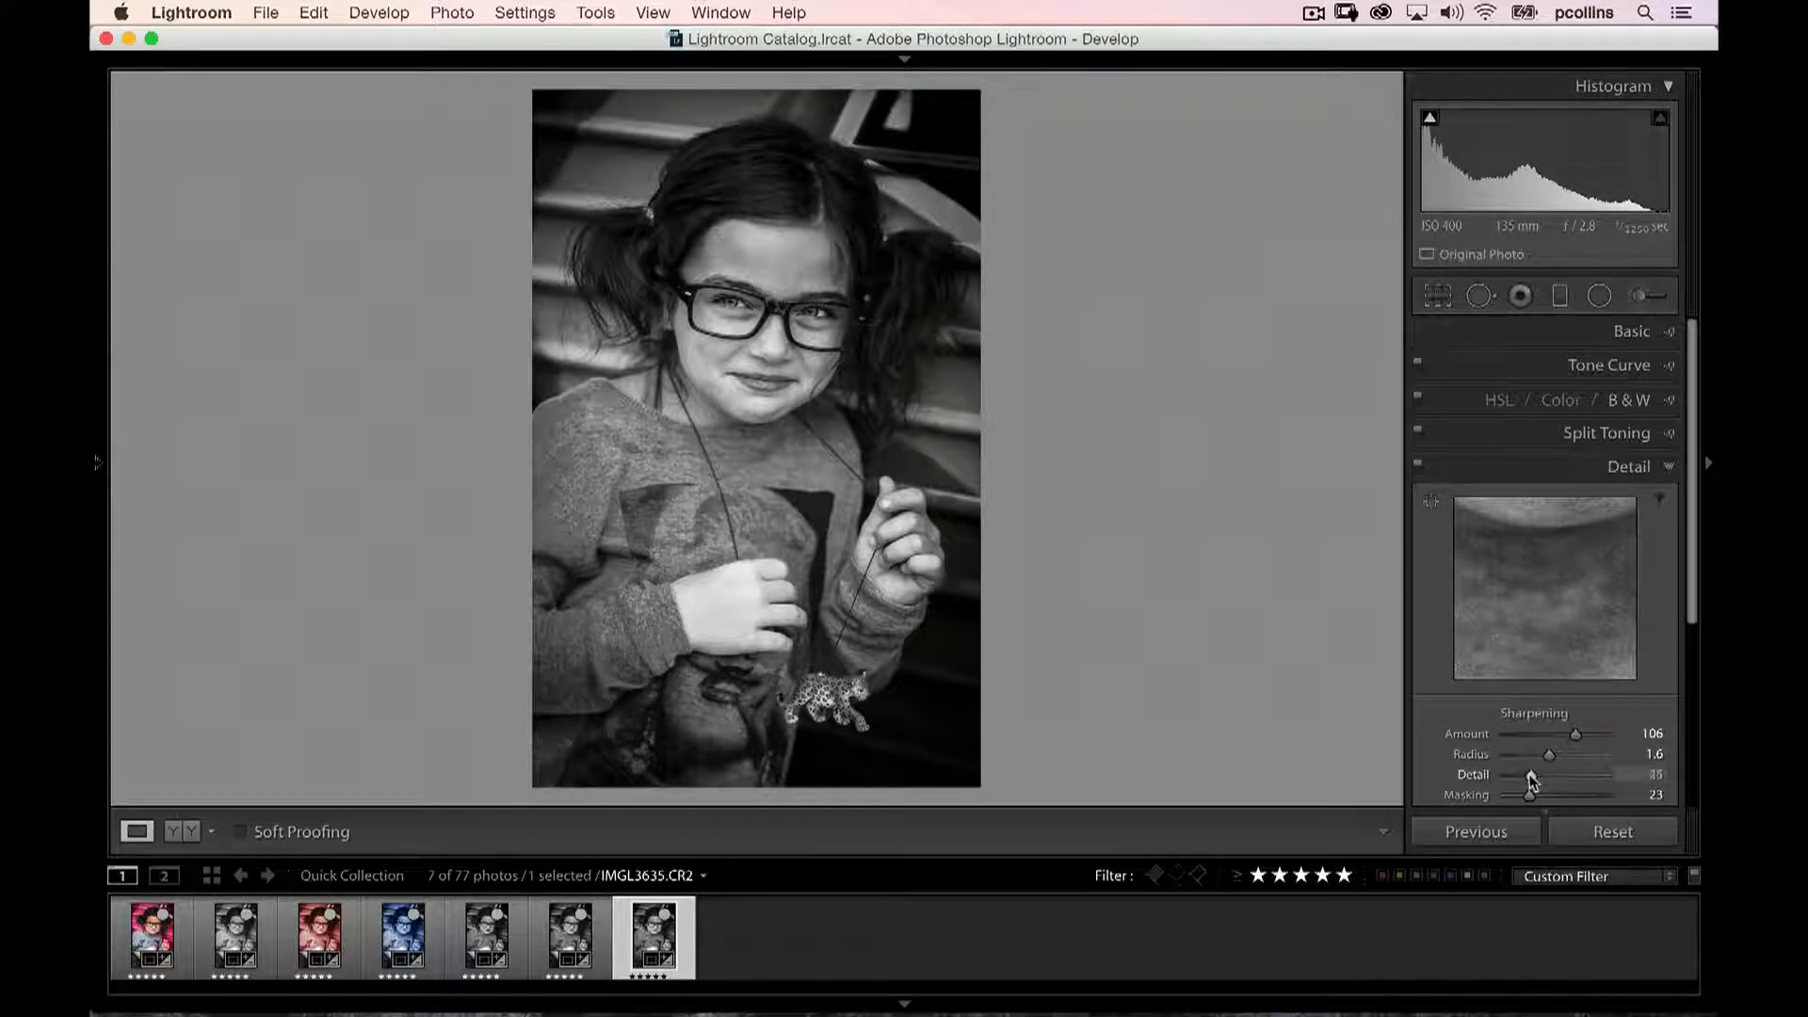
drag(1531, 774, 1553, 774)
Set the seventh version's highlights to -41 and shadows to +54
click(1610, 333)
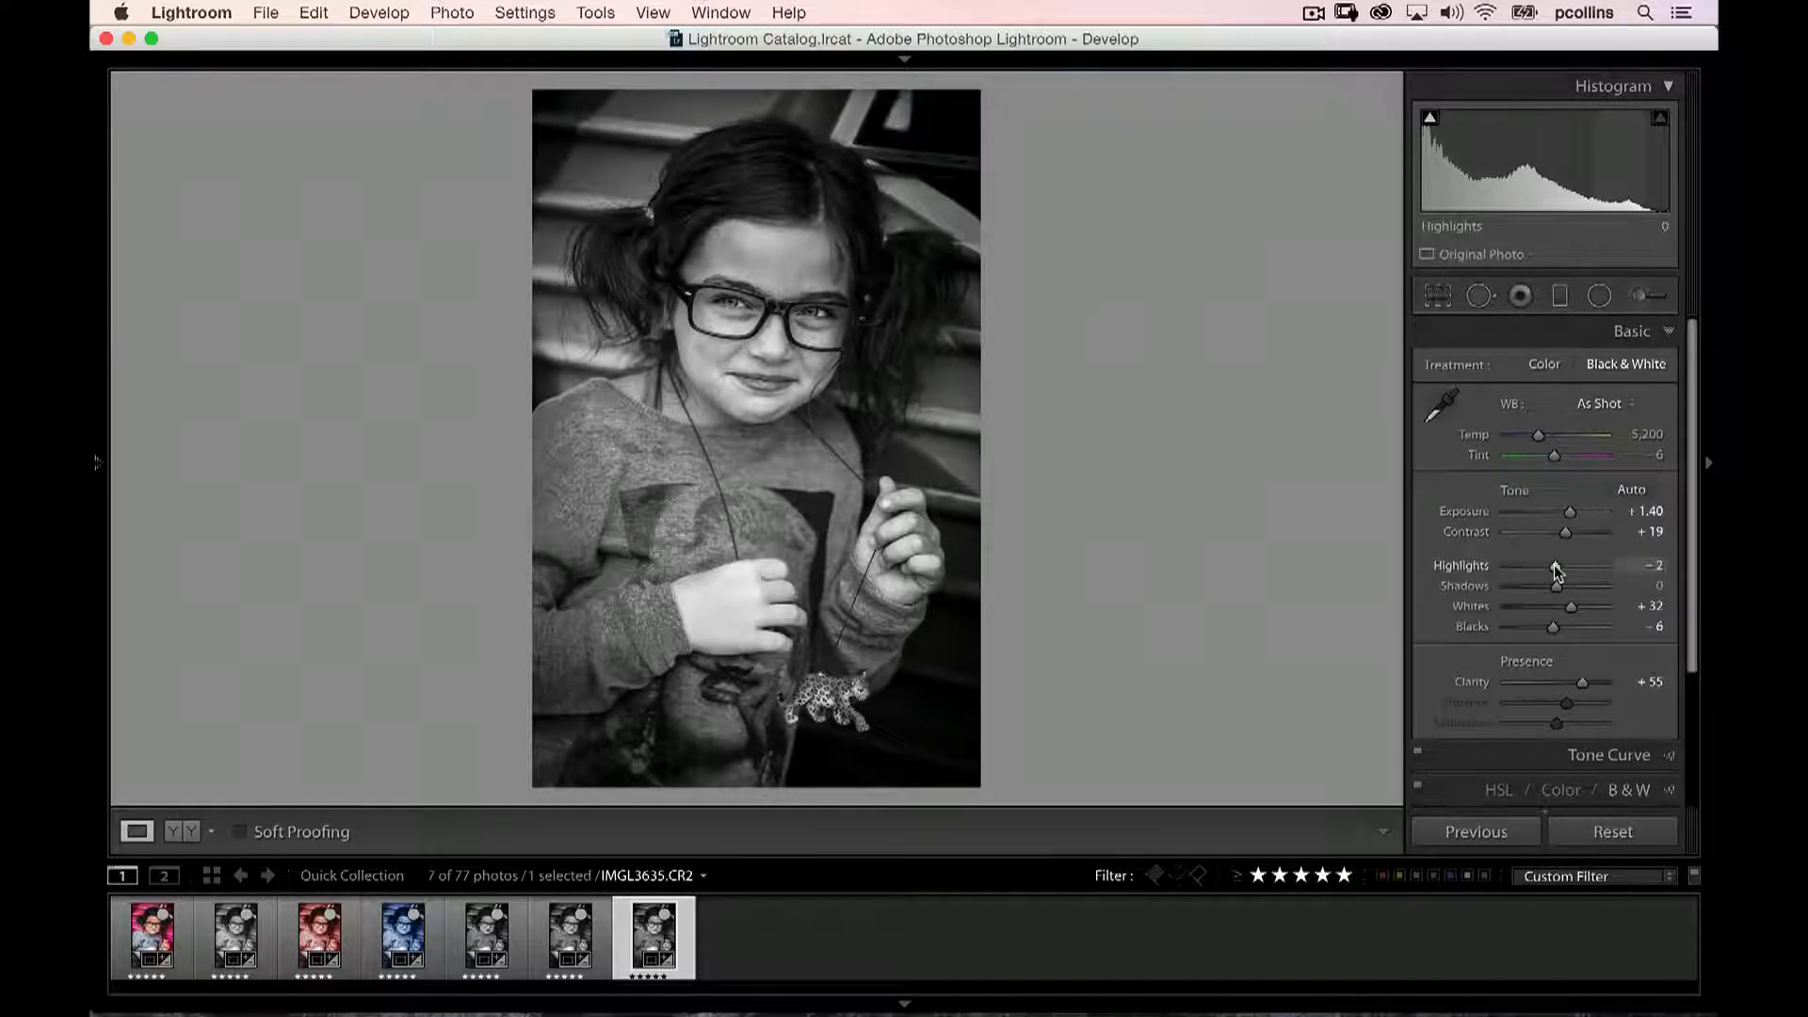
mouse_move(1556, 570)
mouse_down()
mouse_move(1535, 566)
mouse_move(1587, 587)
mouse_up()
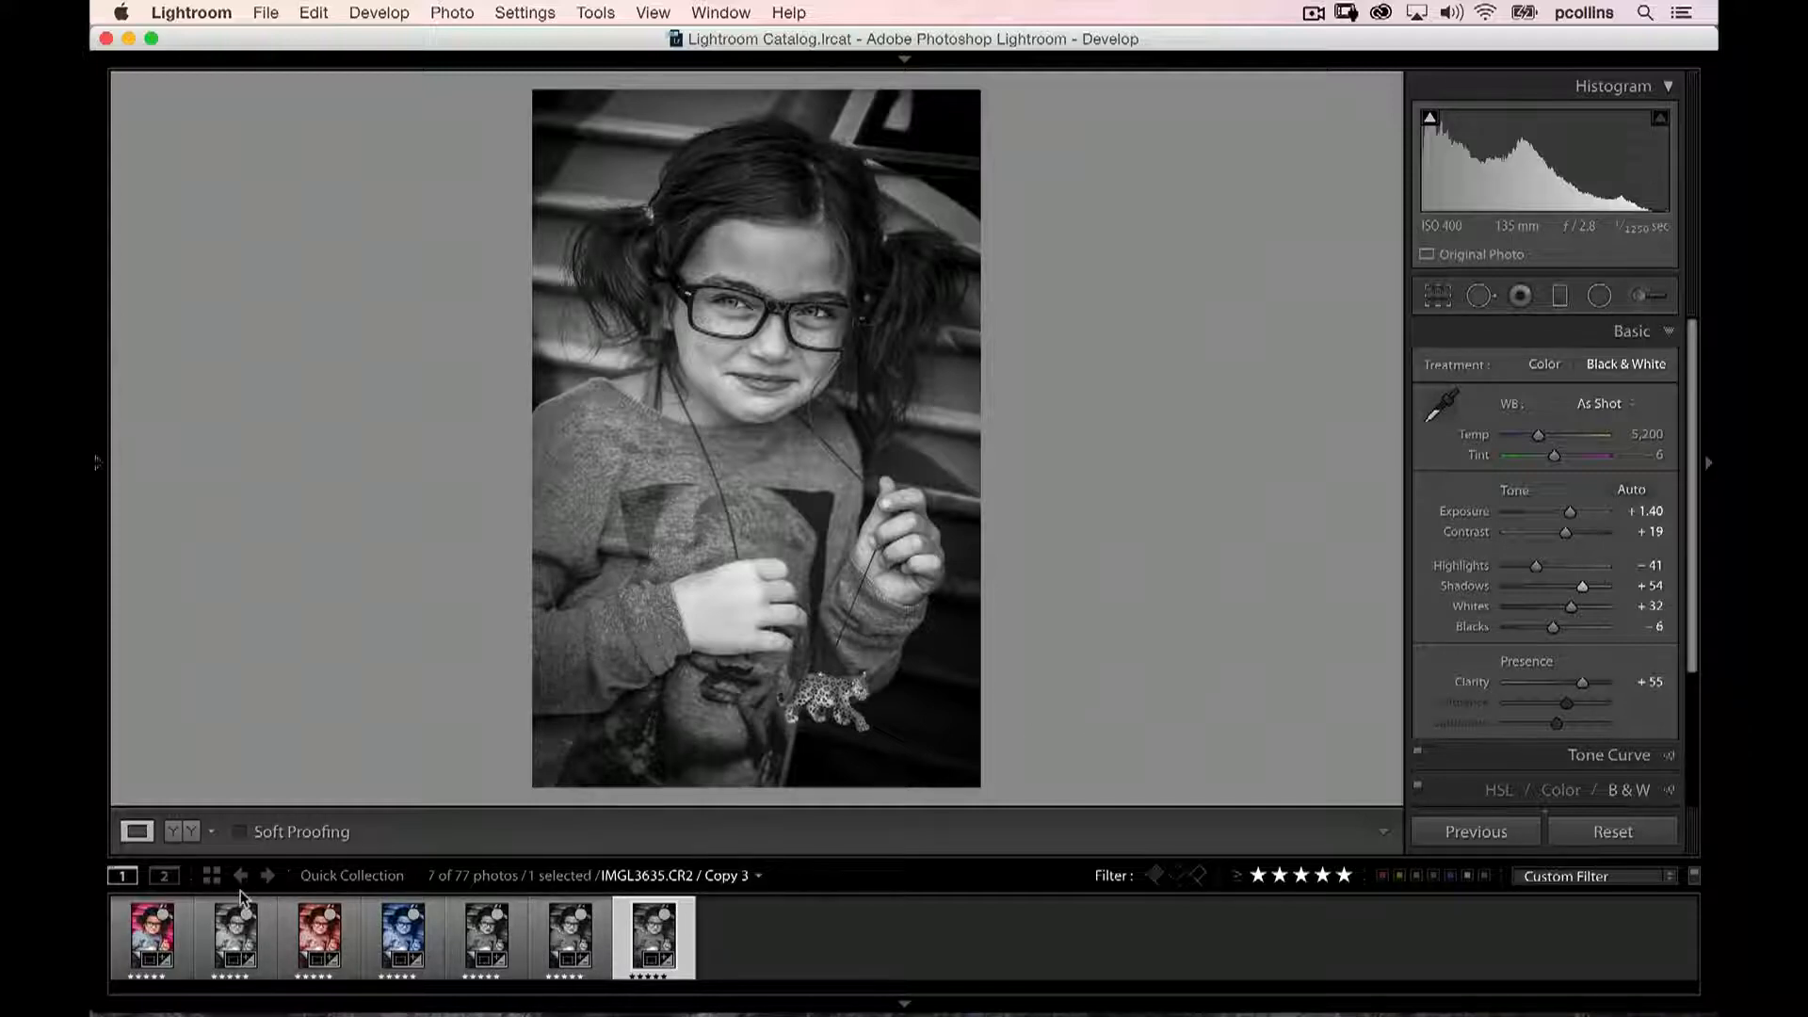
Select all seven versions and compare them together in the Library's Survey view, with the Navigator and Catalog area hidden
shift+click(162, 935)
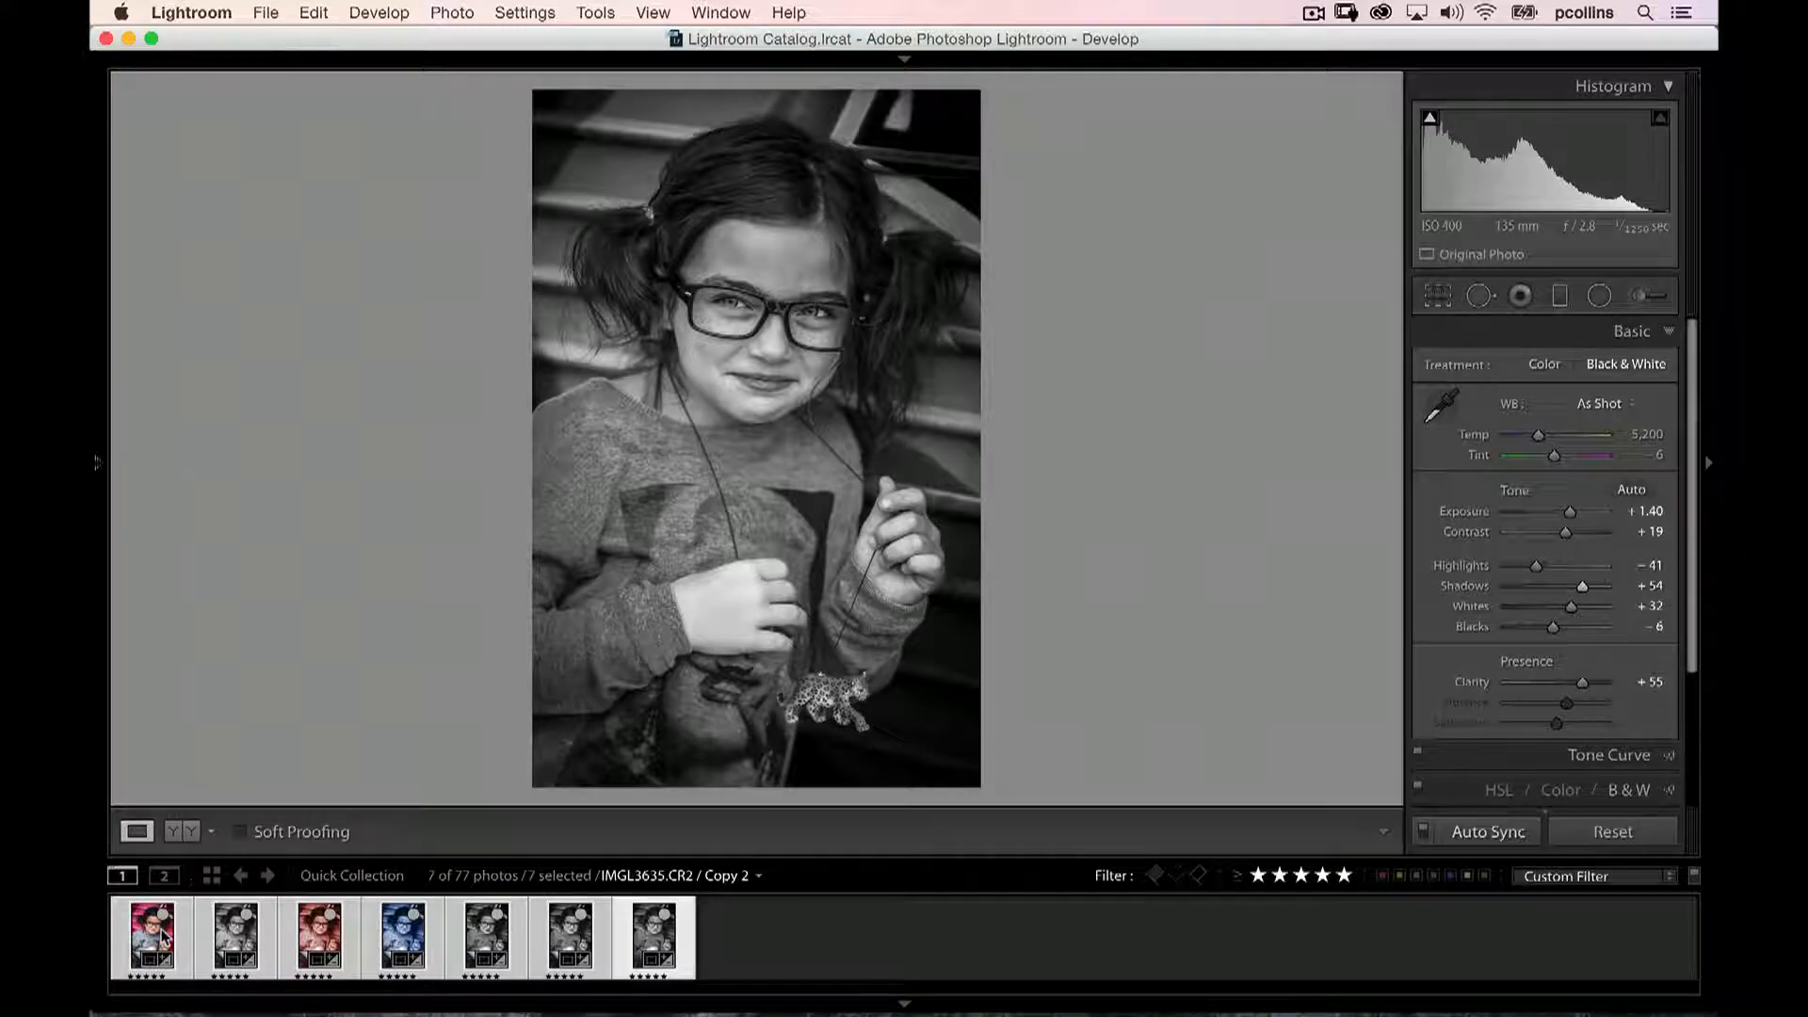
key(g)
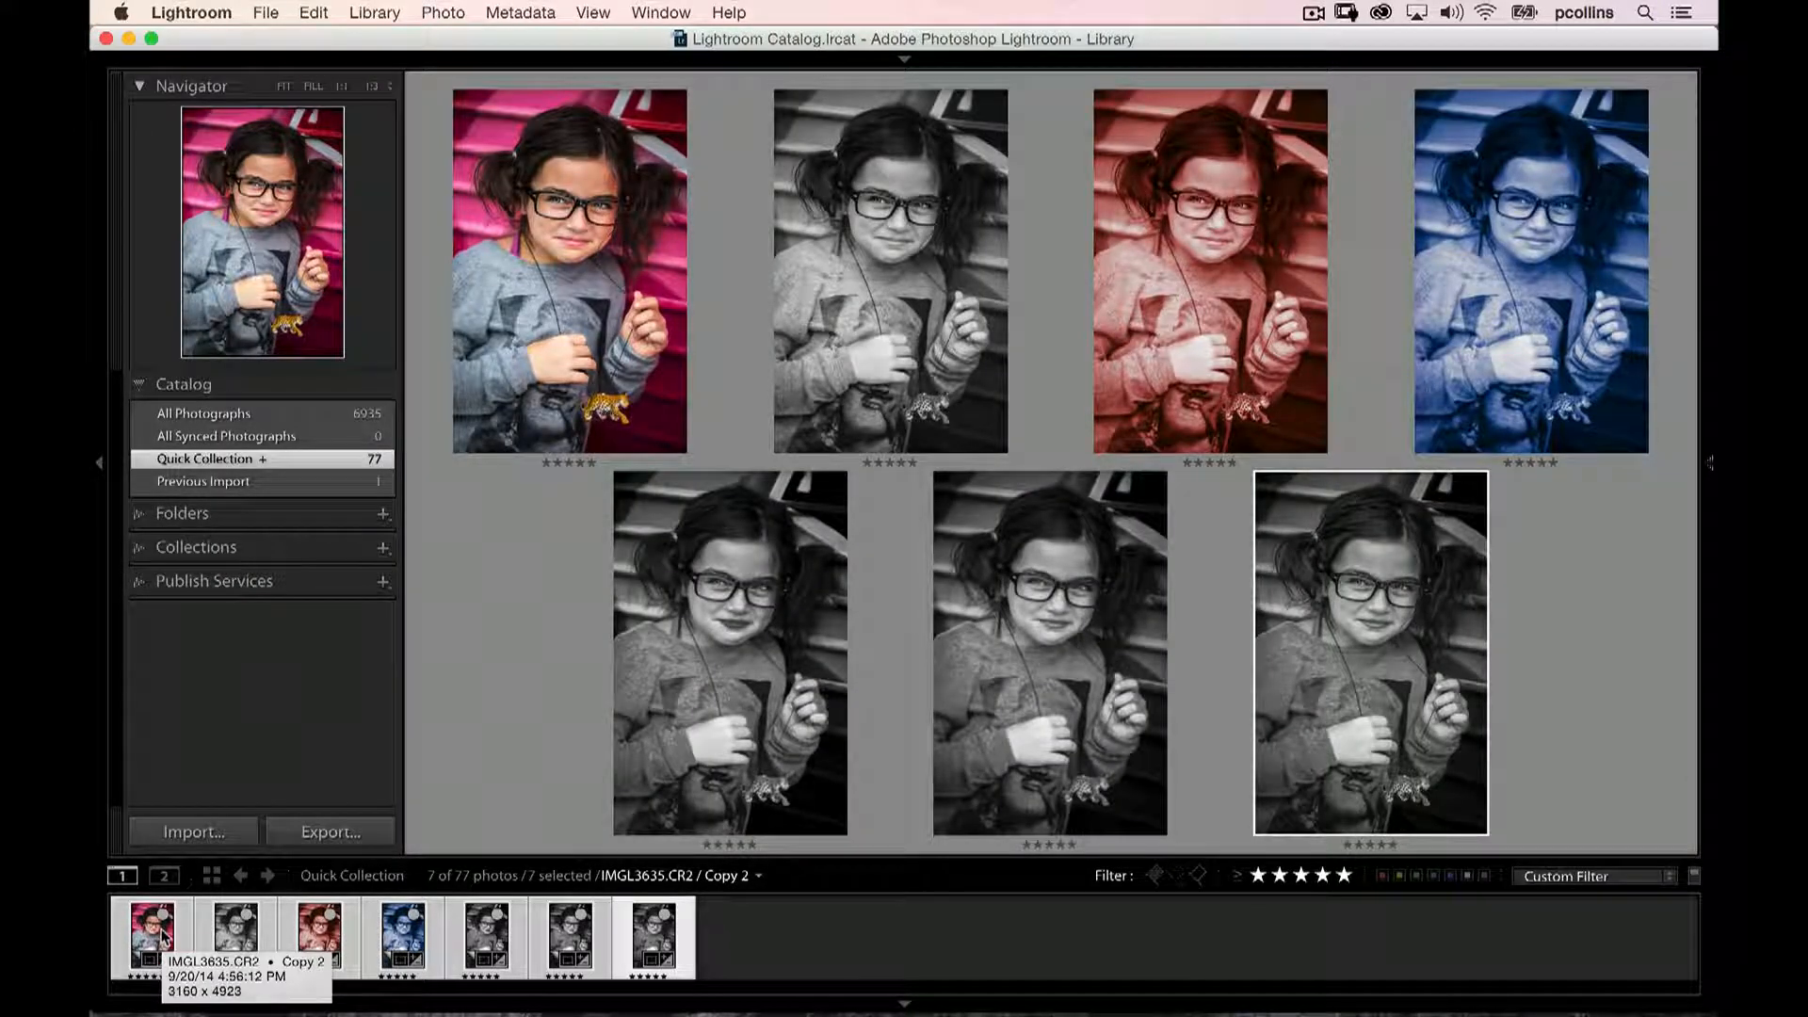
click(99, 464)
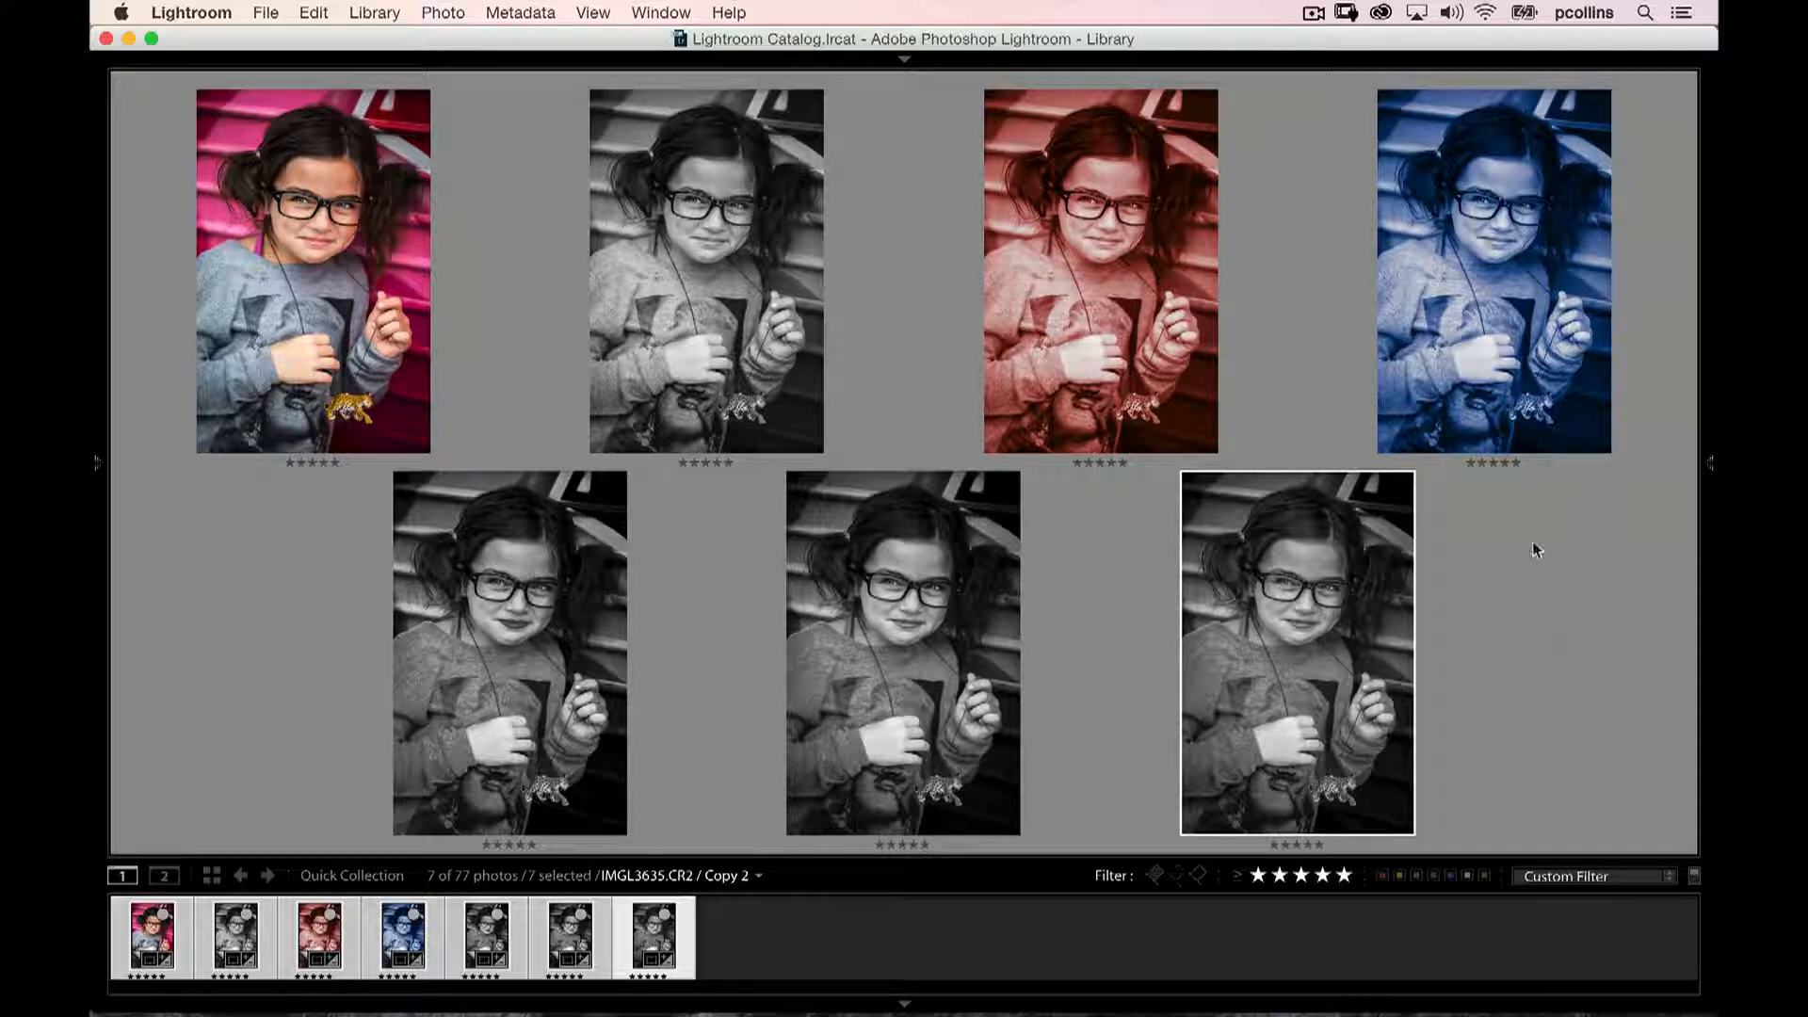
Remove the blue, fifth, second and sixth versions from the comparison and black out the interface around the remaining photos
click(1598, 440)
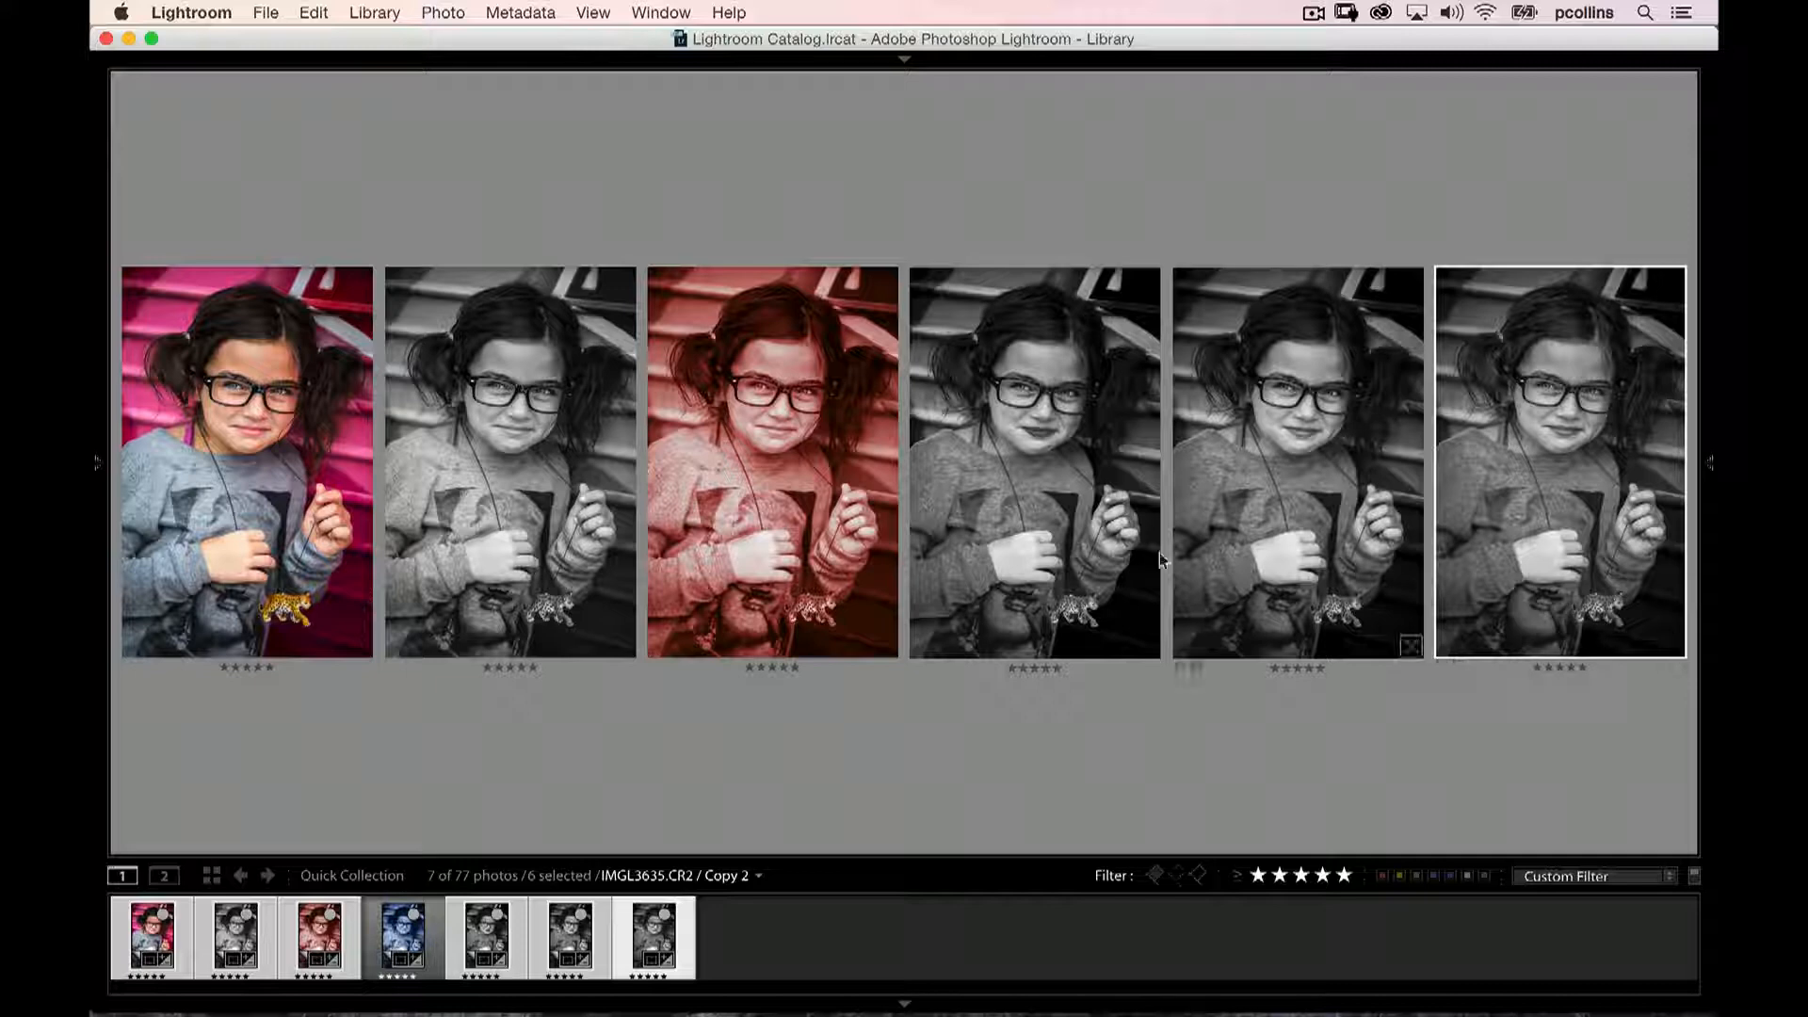
click(1142, 644)
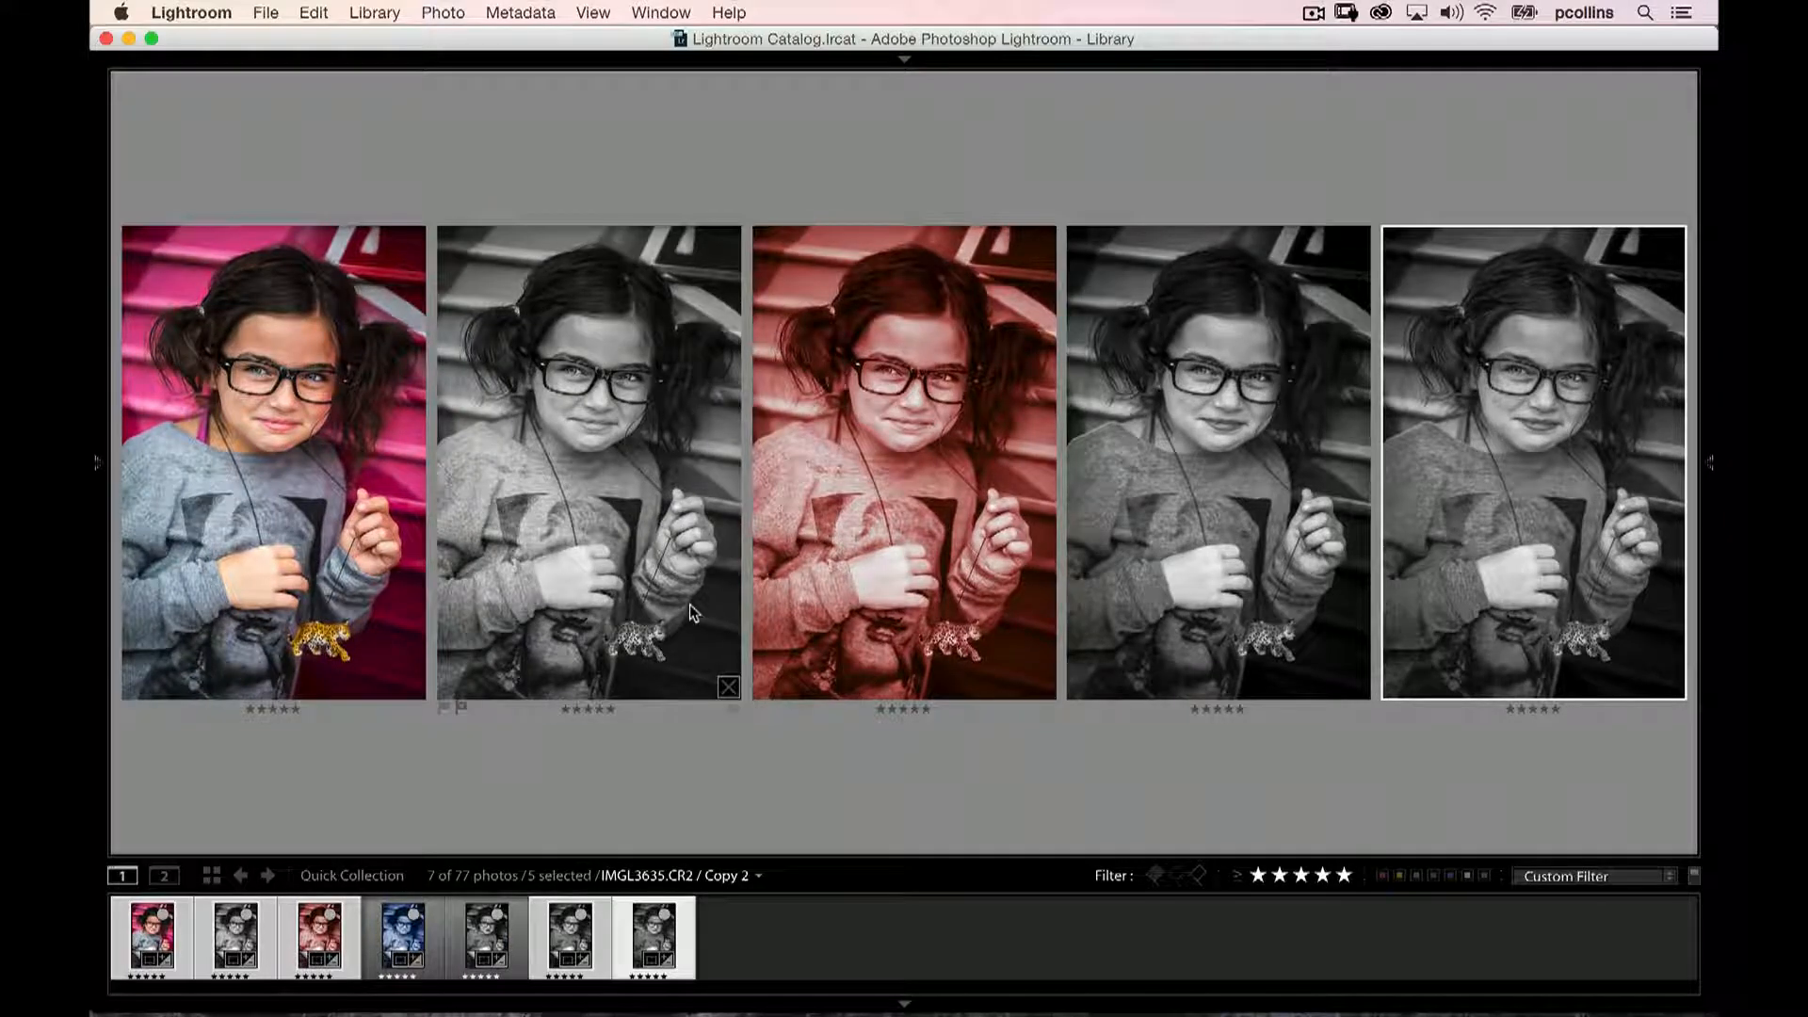
click(728, 687)
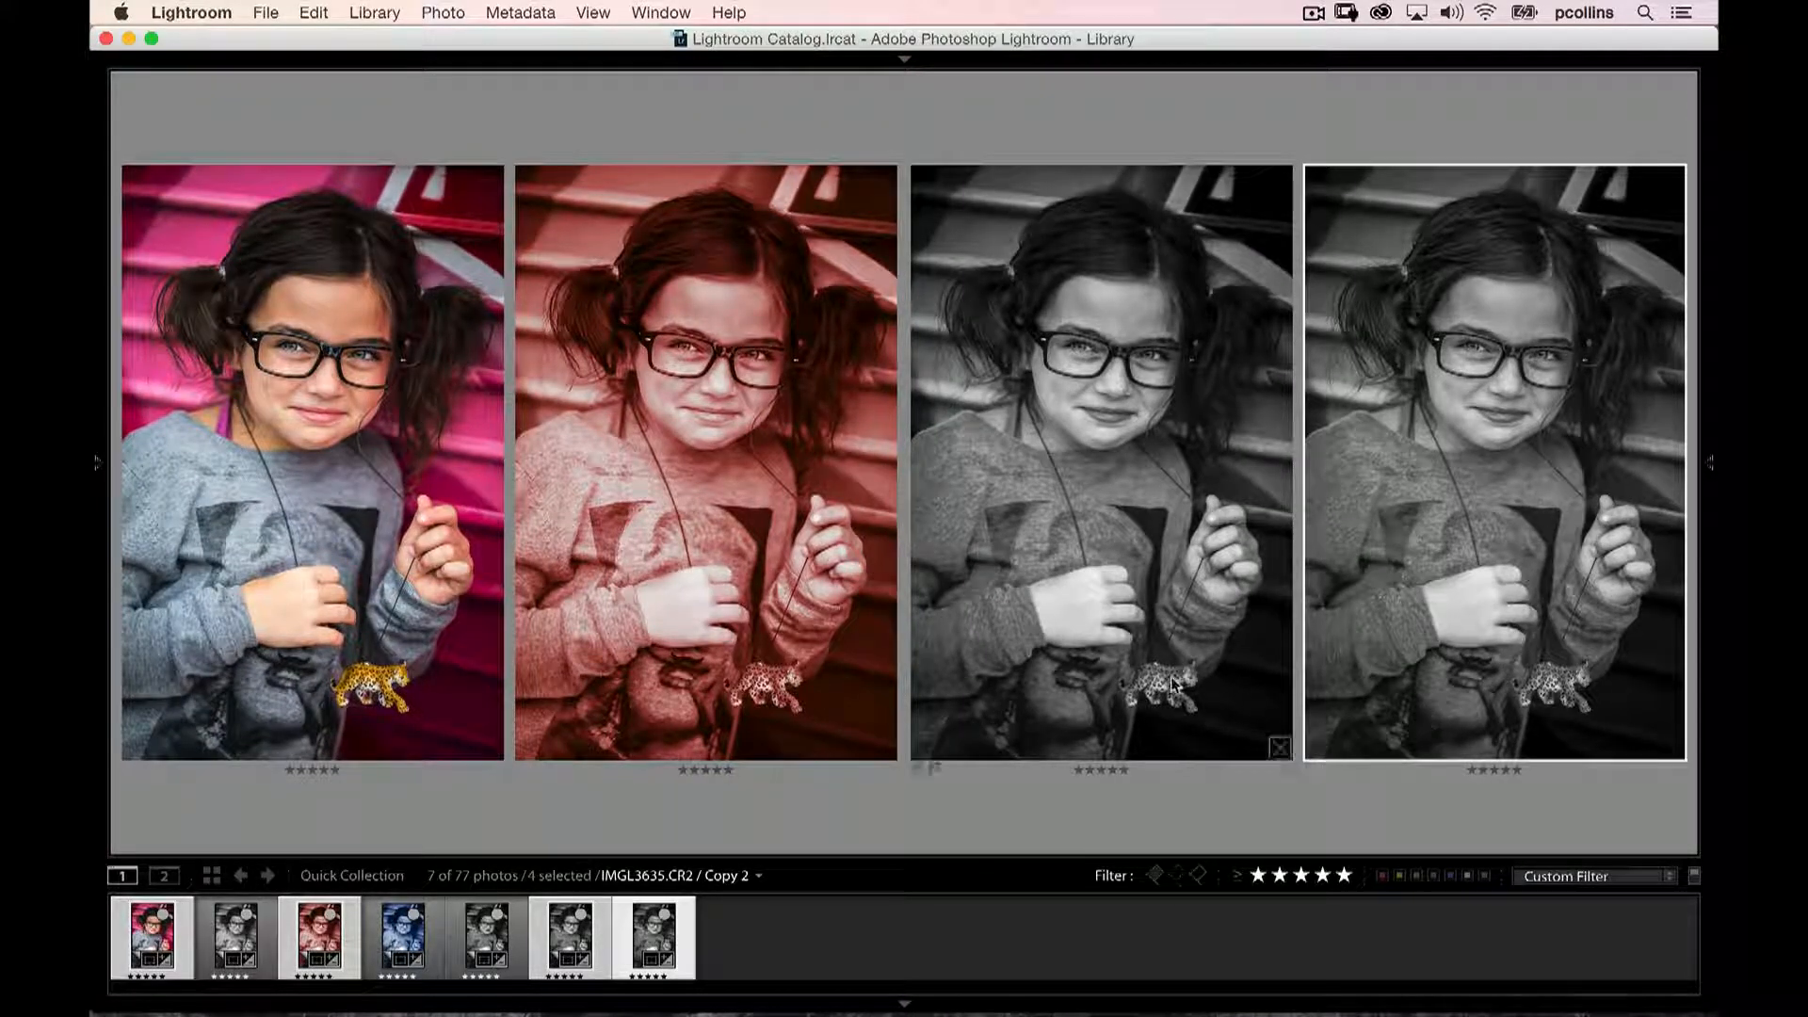
click(1280, 747)
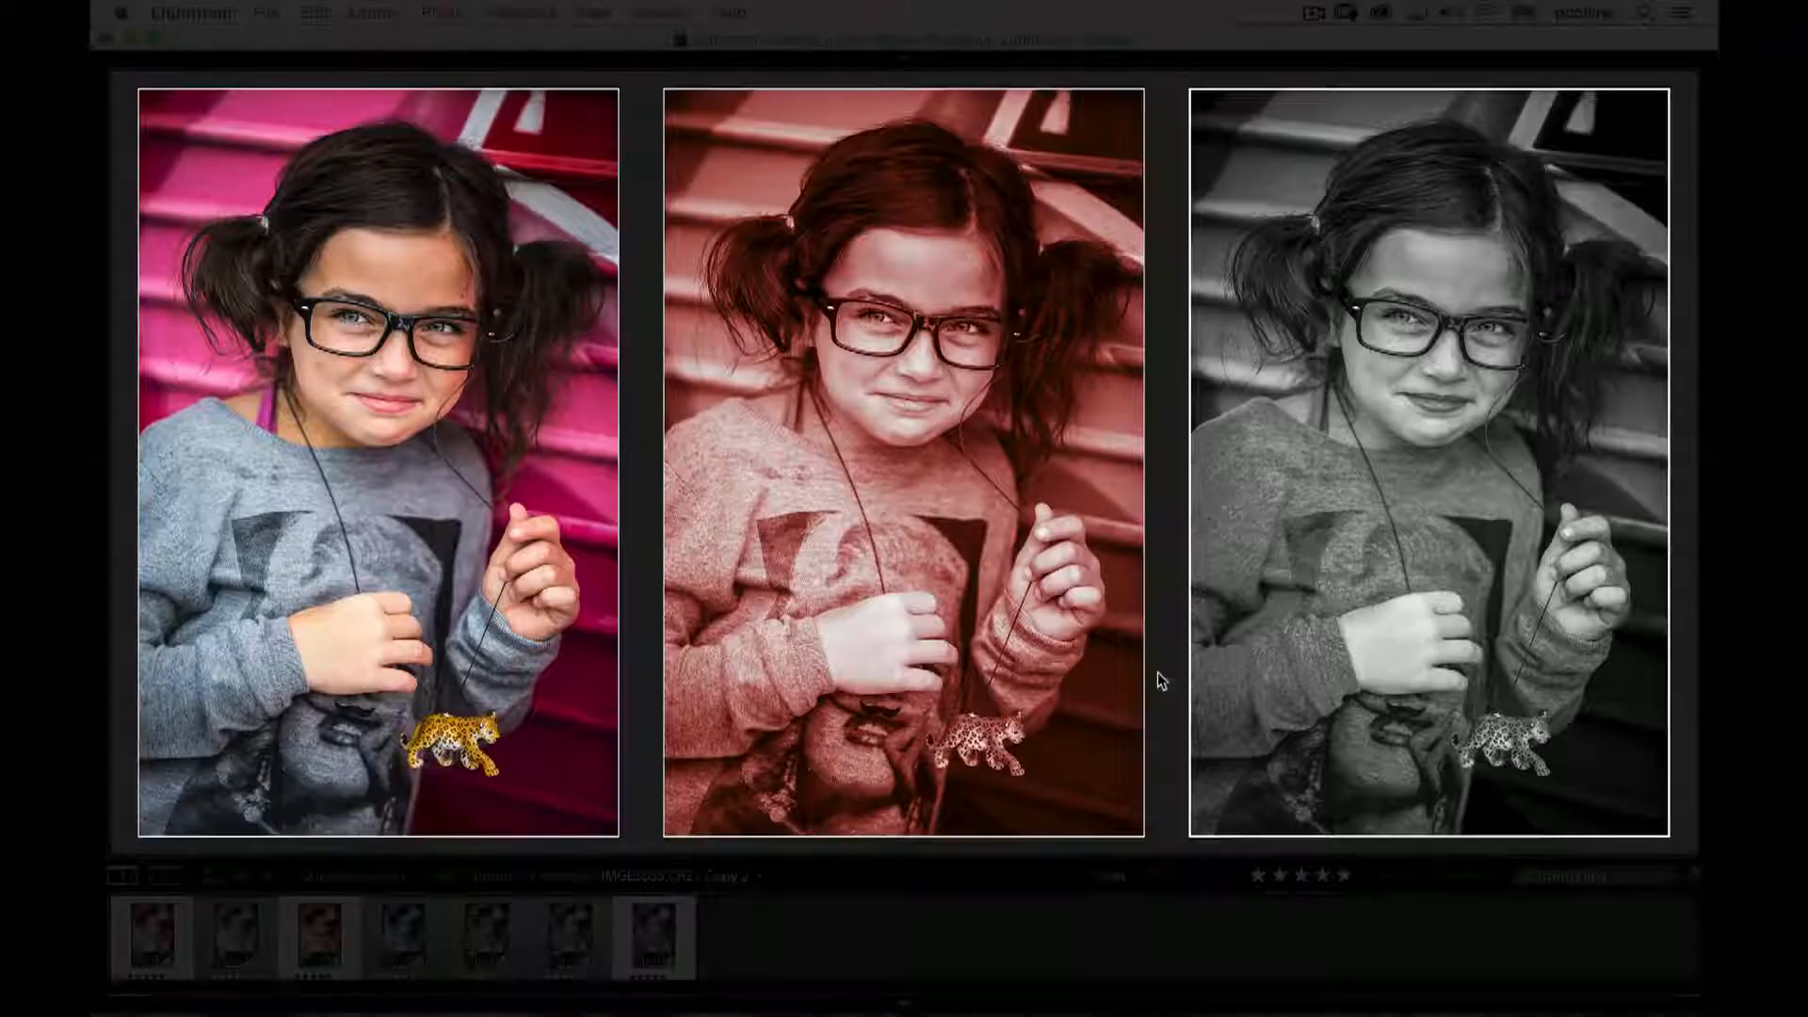
key(l)
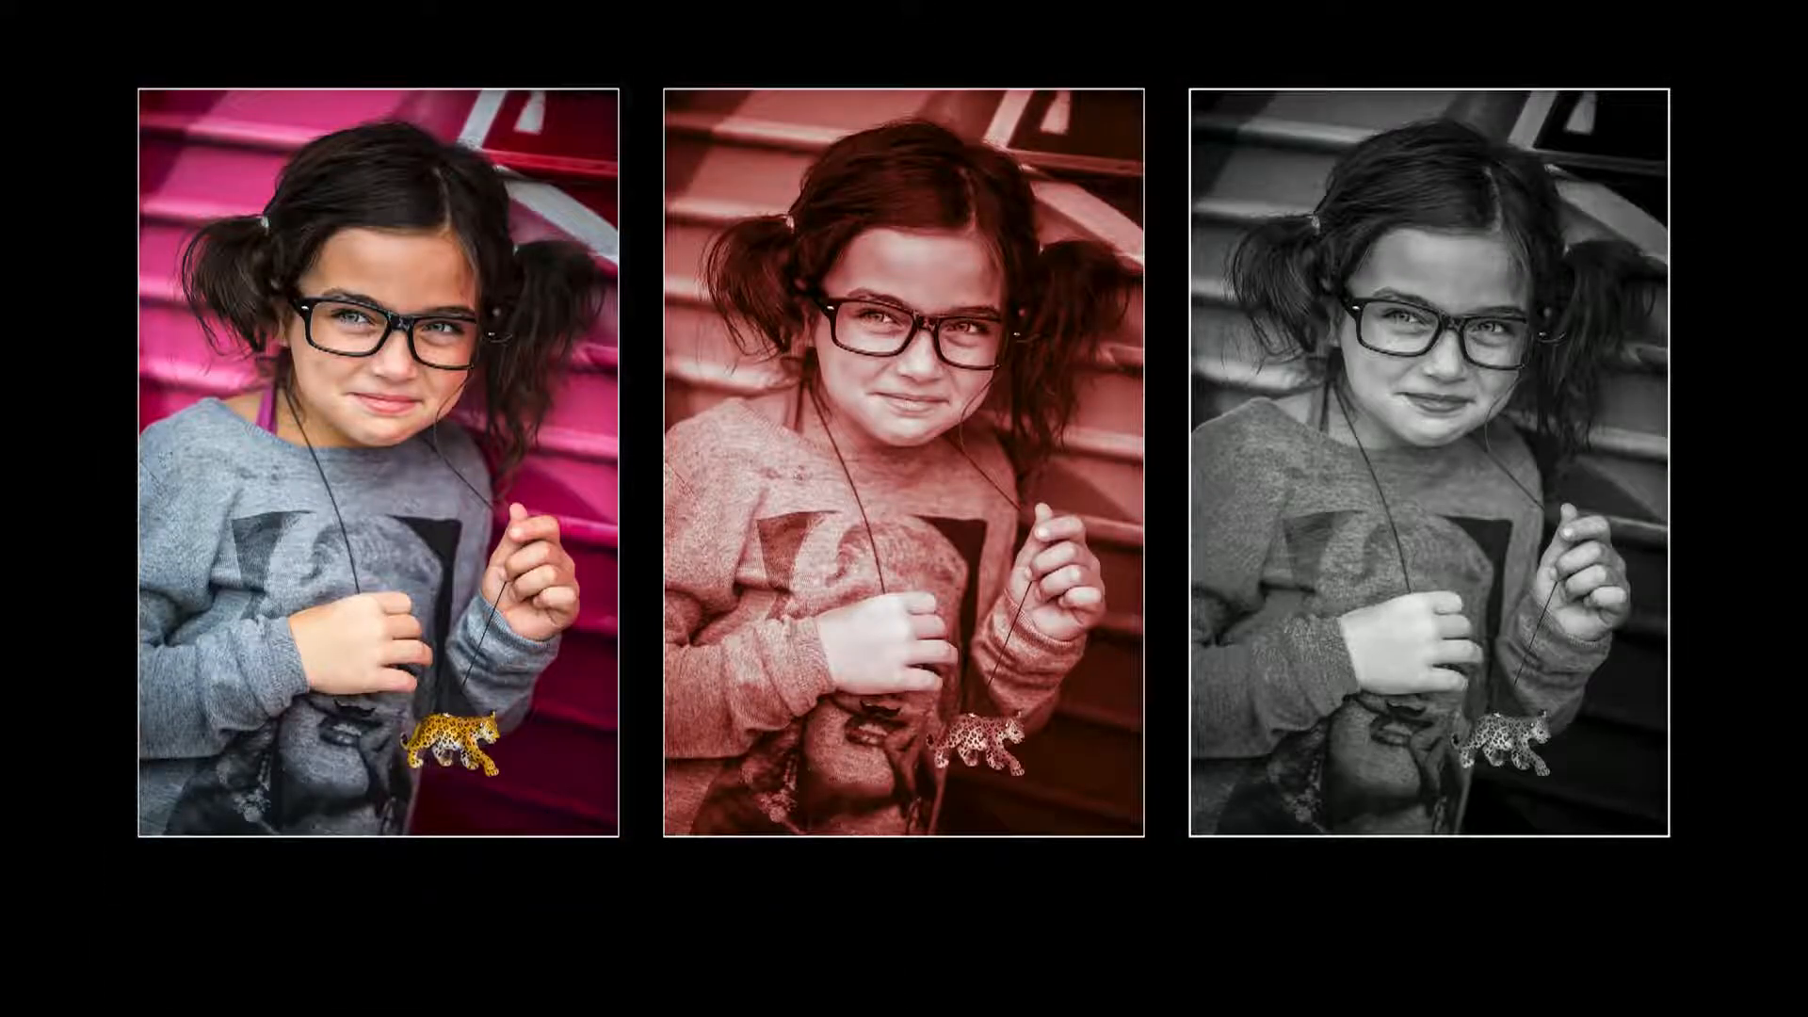